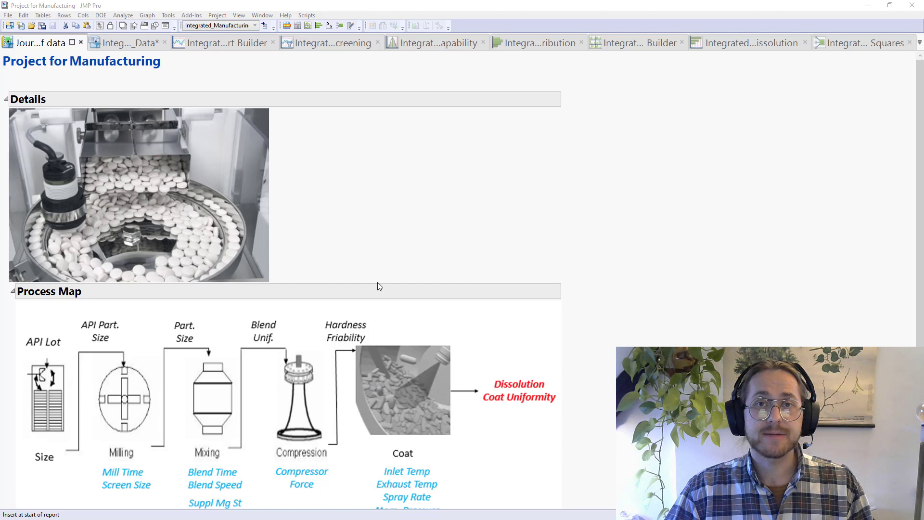
Open the manufacturing data table and select the Dissolution, API Lot No and Lot Acceptance columns
{"action": "mouse_move", "coordinate": [301, 263]}
{"action": "left_mouse_down"}
{"action": "mouse_move", "coordinate": [7, 115]}
{"action": "mouse_move", "coordinate": [312, 273]}
{"action": "mouse_move", "coordinate": [369, 206]}
{"action": "left_mouse_up"}
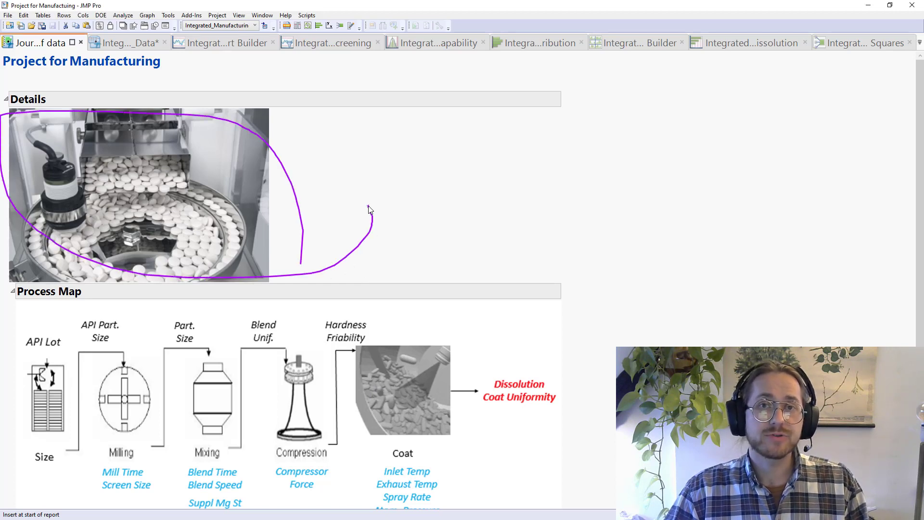
{"action": "key", "text": "Escape"}
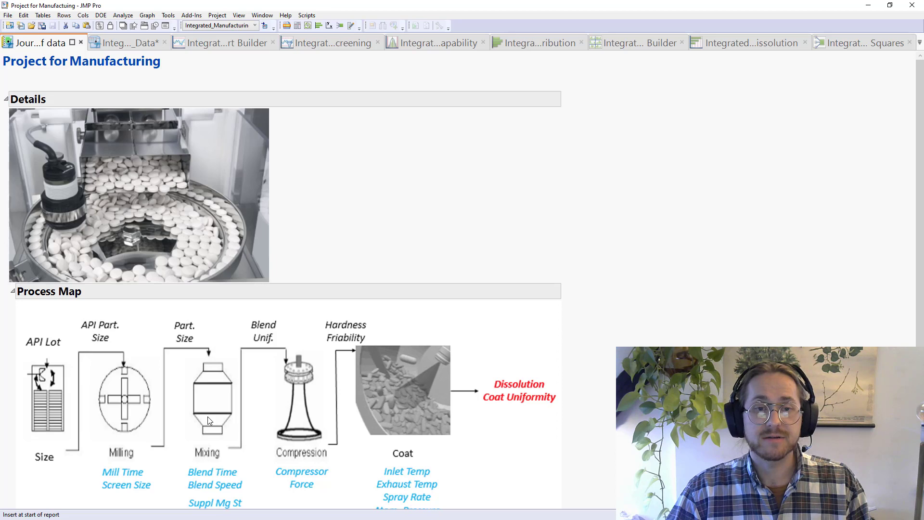
{"action": "scroll", "coordinate": [212, 427], "scroll_direction": "down", "scroll_amount": 3}
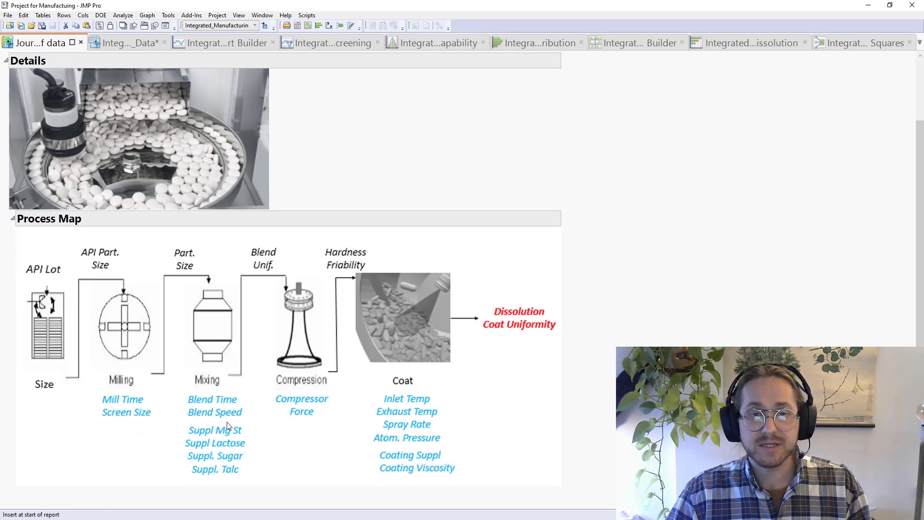
{"action": "mouse_move", "coordinate": [180, 426]}
{"action": "left_mouse_down"}
{"action": "mouse_move", "coordinate": [185, 479]}
{"action": "mouse_move", "coordinate": [251, 491]}
{"action": "mouse_move", "coordinate": [231, 418]}
{"action": "mouse_move", "coordinate": [211, 446]}
{"action": "mouse_move", "coordinate": [246, 390]}
{"action": "mouse_move", "coordinate": [269, 385]}
{"action": "mouse_move", "coordinate": [258, 405]}
{"action": "mouse_move", "coordinate": [283, 417]}
{"action": "mouse_move", "coordinate": [356, 374]}
{"action": "mouse_move", "coordinate": [350, 424]}
{"action": "mouse_move", "coordinate": [371, 482]}
{"action": "mouse_move", "coordinate": [469, 466]}
{"action": "mouse_move", "coordinate": [405, 389]}
{"action": "left_mouse_up"}
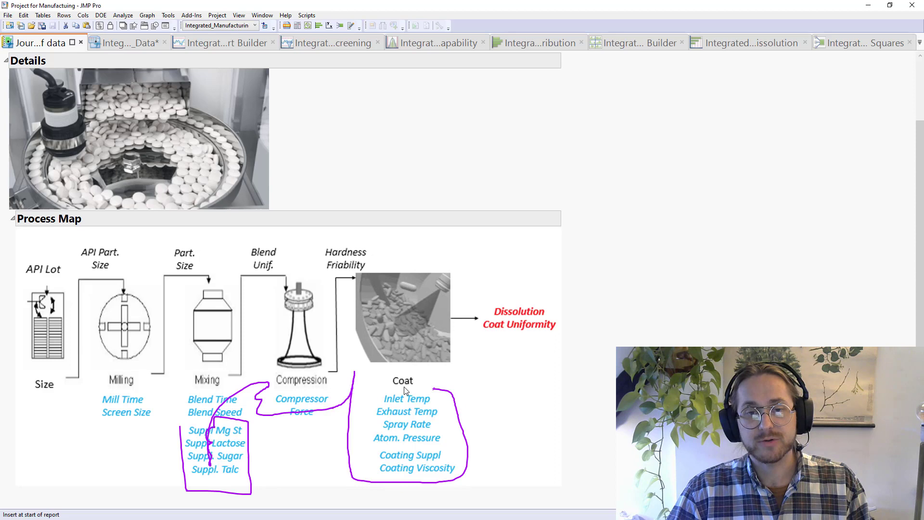
{"action": "key", "text": "Escape"}
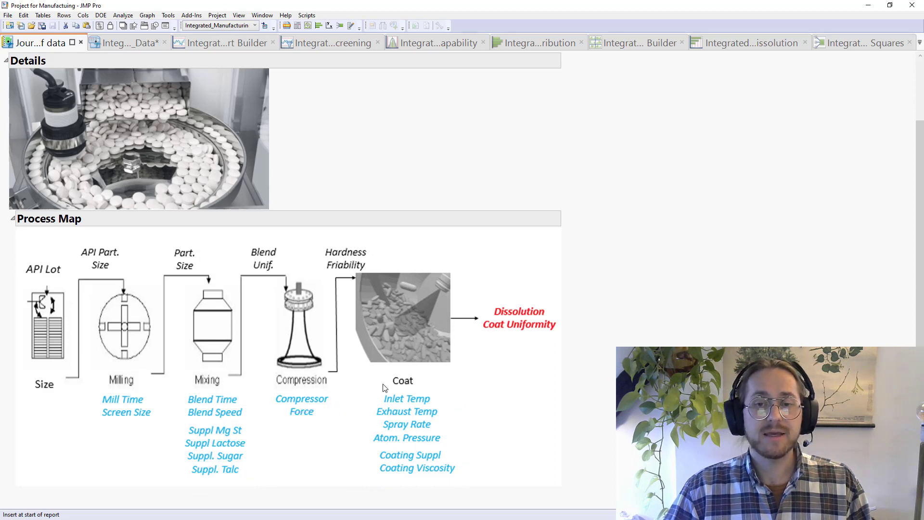
{"action": "mouse_move", "coordinate": [582, 302]}
{"action": "left_mouse_down"}
{"action": "mouse_move", "coordinate": [498, 296]}
{"action": "mouse_move", "coordinate": [485, 310]}
{"action": "mouse_move", "coordinate": [553, 320]}
{"action": "mouse_move", "coordinate": [570, 312]}
{"action": "mouse_move", "coordinate": [540, 294]}
{"action": "mouse_move", "coordinate": [503, 296]}
{"action": "mouse_move", "coordinate": [489, 311]}
{"action": "mouse_move", "coordinate": [561, 325]}
{"action": "mouse_move", "coordinate": [562, 297]}
{"action": "left_mouse_up"}
{"action": "key", "text": "Escape"}
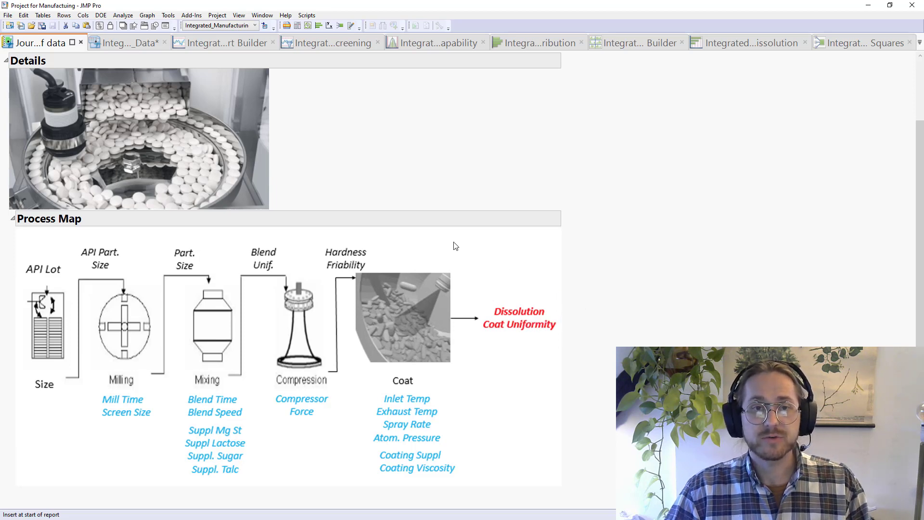
{"action": "left_click", "coordinate": [123, 45]}
{"action": "left_click", "coordinate": [277, 76]}
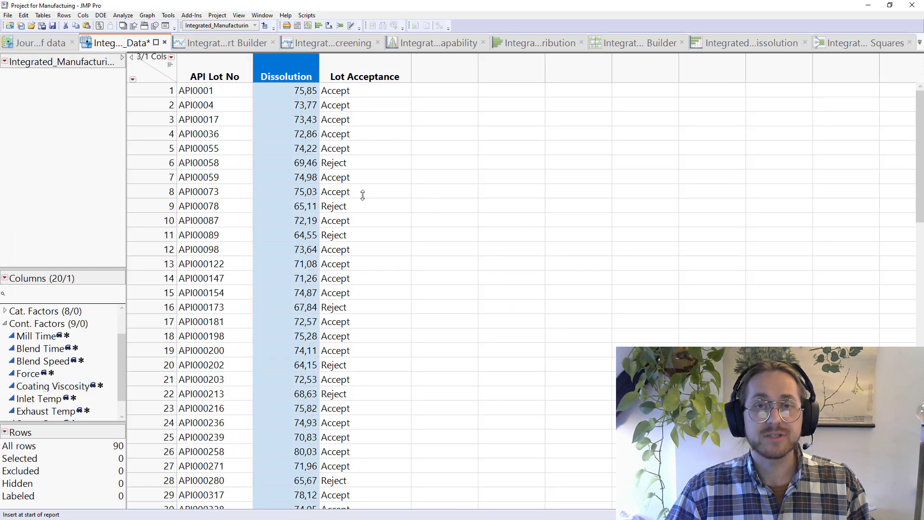
{"action": "left_click", "coordinate": [238, 75]}
{"action": "left_click", "coordinate": [387, 81]}
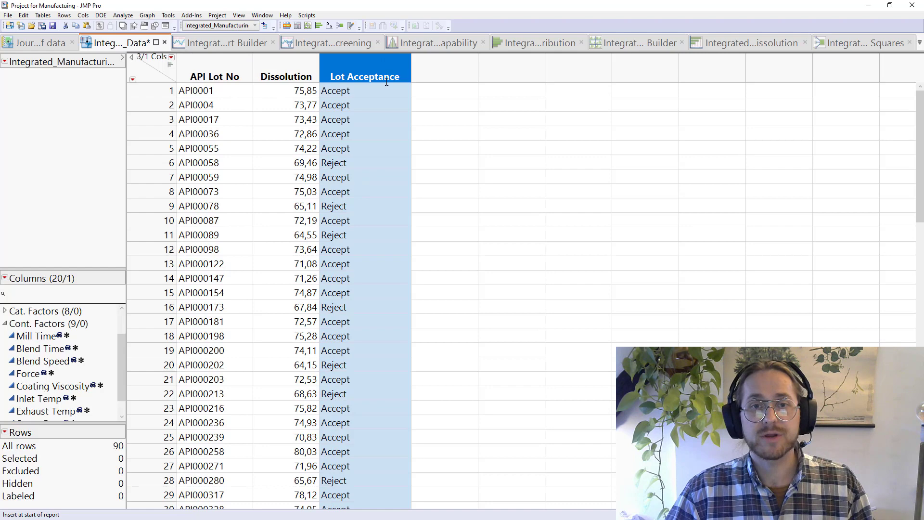
Select all 14 Reject lots via Select Matching Cells, then view the Dissolution control chart
{"action": "right_click", "coordinate": [355, 165]}
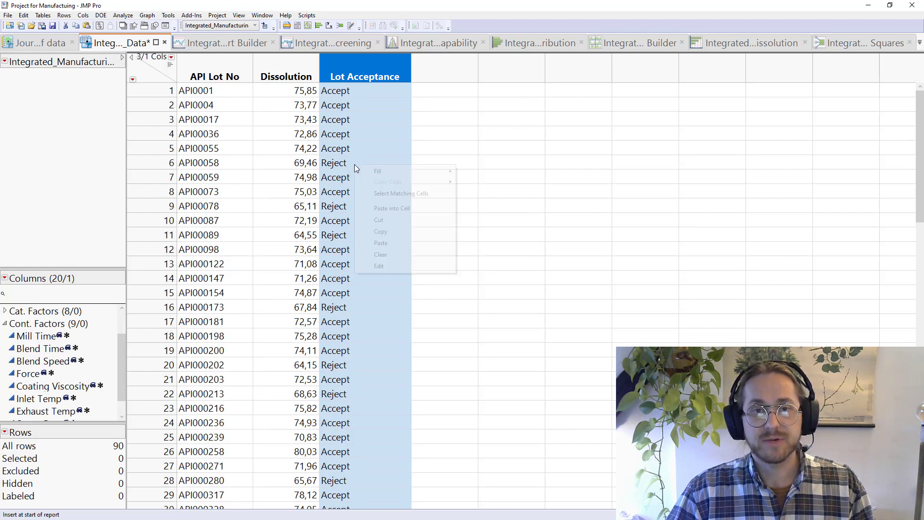
{"action": "left_click", "coordinate": [348, 163]}
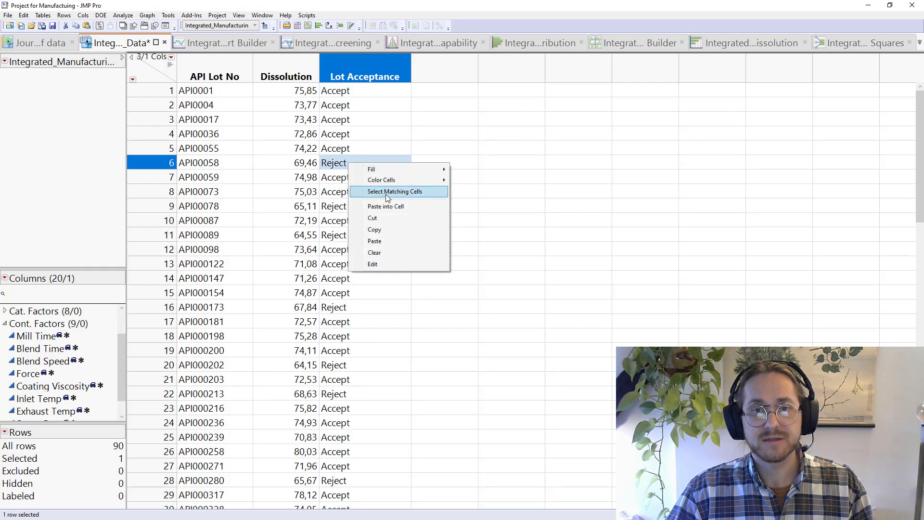
{"action": "left_click", "coordinate": [386, 192]}
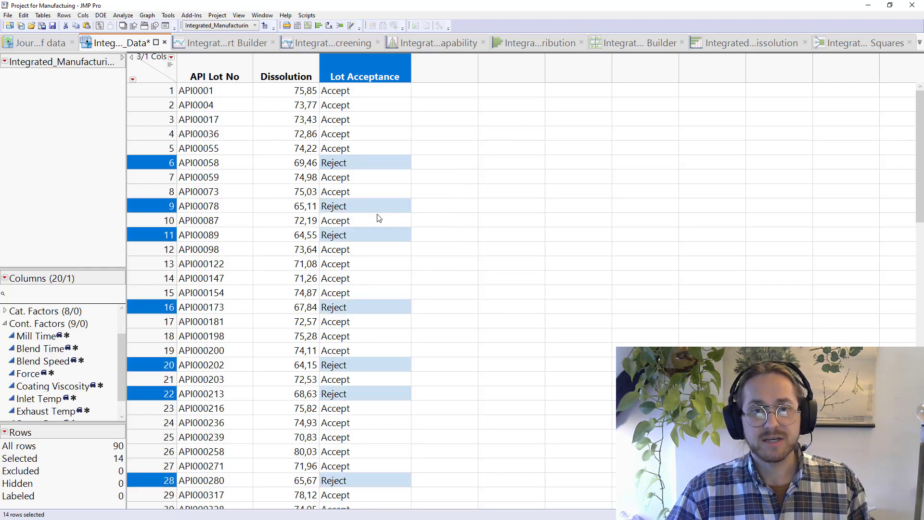
{"action": "scroll", "coordinate": [378, 216], "scroll_direction": "down", "scroll_amount": 8}
{"action": "scroll", "coordinate": [375, 238], "scroll_direction": "up", "scroll_amount": 4}
{"action": "scroll", "coordinate": [375, 238], "scroll_direction": "up", "scroll_amount": 4}
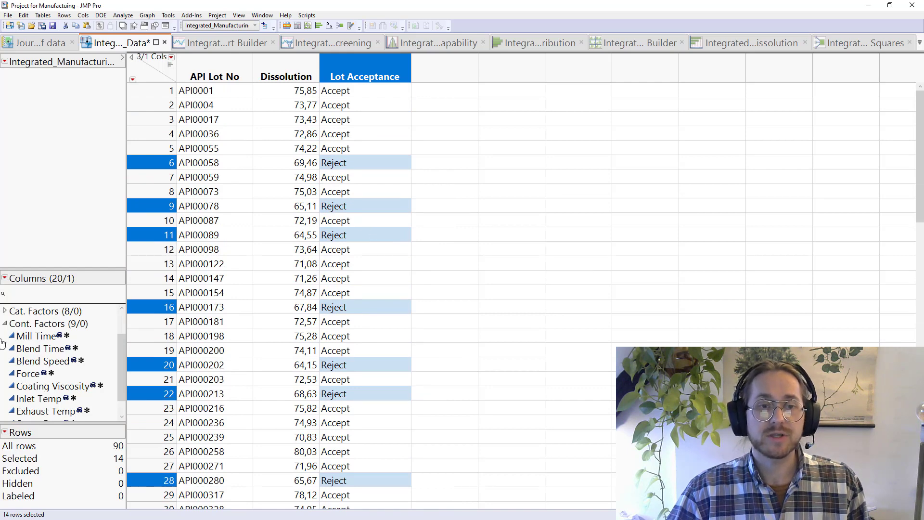
{"action": "left_click", "coordinate": [5, 324]}
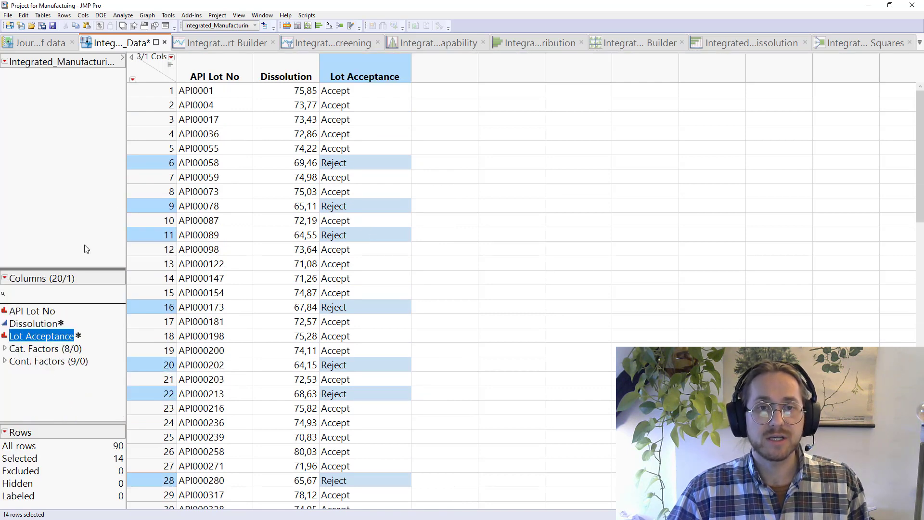
{"action": "left_click", "coordinate": [252, 45]}
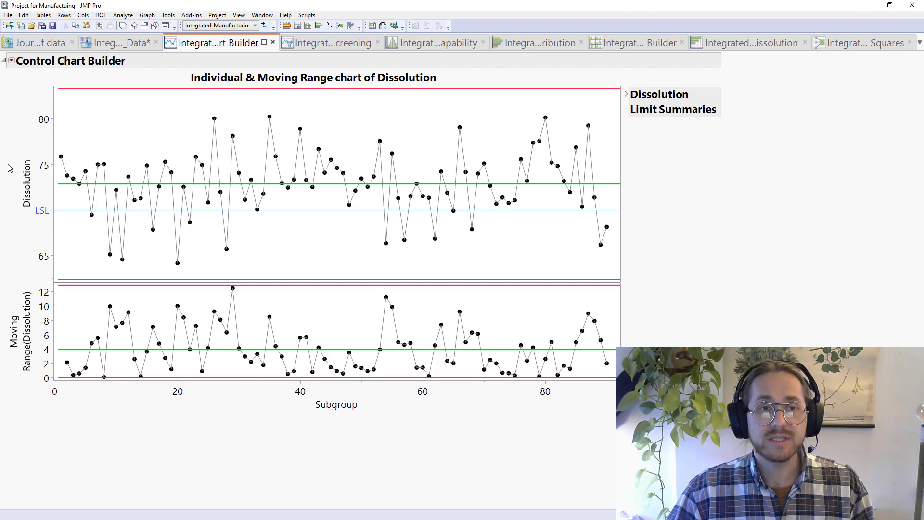
Box-select the 13 Dissolution points below the LSL and view the Process Screening table
{"action": "mouse_move", "coordinate": [8, 164]}
{"action": "left_mouse_down"}
{"action": "mouse_move", "coordinate": [44, 177]}
{"action": "mouse_move", "coordinate": [83, 243]}
{"action": "mouse_move", "coordinate": [130, 271]}
{"action": "mouse_move", "coordinate": [213, 263]}
{"action": "mouse_move", "coordinate": [233, 253]}
{"action": "mouse_move", "coordinate": [236, 231]}
{"action": "mouse_move", "coordinate": [221, 216]}
{"action": "mouse_move", "coordinate": [165, 210]}
{"action": "mouse_move", "coordinate": [84, 221]}
{"action": "mouse_move", "coordinate": [87, 252]}
{"action": "mouse_move", "coordinate": [128, 267]}
{"action": "mouse_move", "coordinate": [198, 268]}
{"action": "mouse_move", "coordinate": [221, 265]}
{"action": "mouse_move", "coordinate": [234, 219]}
{"action": "mouse_move", "coordinate": [263, 216]}
{"action": "mouse_move", "coordinate": [375, 217]}
{"action": "mouse_move", "coordinate": [387, 252]}
{"action": "mouse_move", "coordinate": [461, 242]}
{"action": "mouse_move", "coordinate": [484, 232]}
{"action": "mouse_move", "coordinate": [485, 215]}
{"action": "mouse_move", "coordinate": [436, 207]}
{"action": "mouse_move", "coordinate": [378, 224]}
{"action": "mouse_move", "coordinate": [390, 259]}
{"action": "mouse_move", "coordinate": [478, 239]}
{"action": "mouse_move", "coordinate": [482, 217]}
{"action": "mouse_move", "coordinate": [585, 215]}
{"action": "left_mouse_up"}
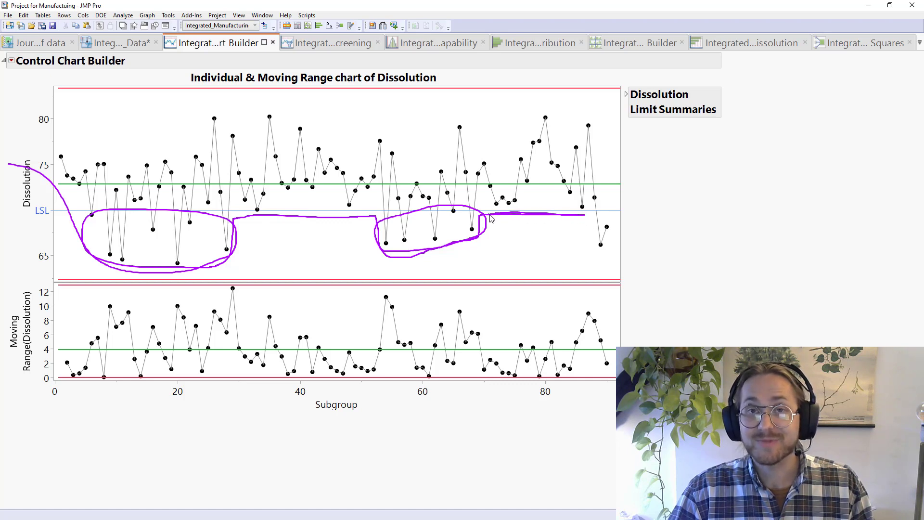
{"action": "mouse_move", "coordinate": [491, 218]}
{"action": "left_mouse_down"}
{"action": "mouse_move", "coordinate": [570, 215]}
{"action": "mouse_move", "coordinate": [592, 223]}
{"action": "mouse_move", "coordinate": [596, 250]}
{"action": "left_mouse_up"}
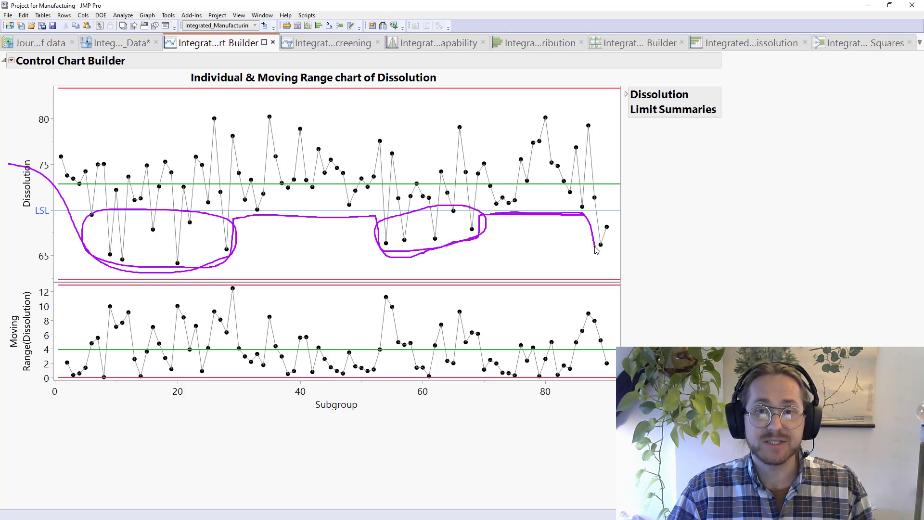
{"action": "mouse_move", "coordinate": [596, 248]}
{"action": "left_mouse_down"}
{"action": "mouse_move", "coordinate": [650, 250]}
{"action": "mouse_move", "coordinate": [645, 255]}
{"action": "left_mouse_up"}
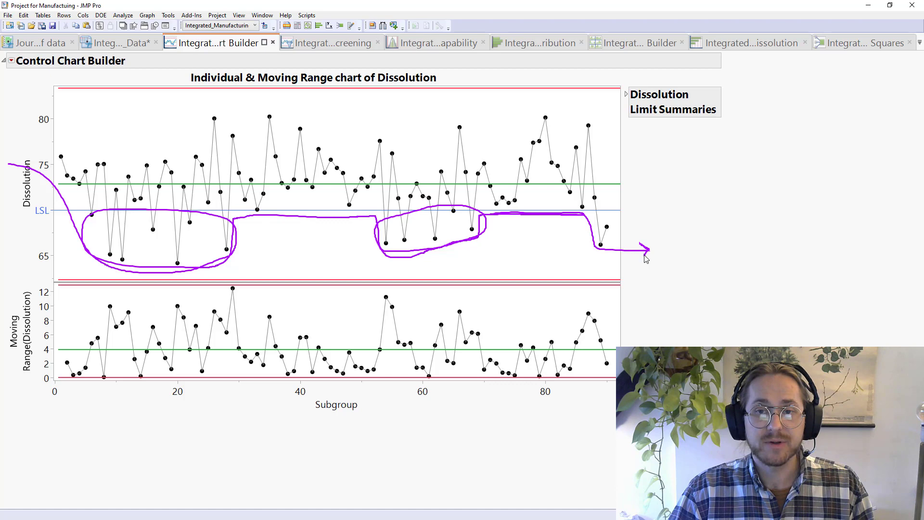
{"action": "key", "text": "Escape"}
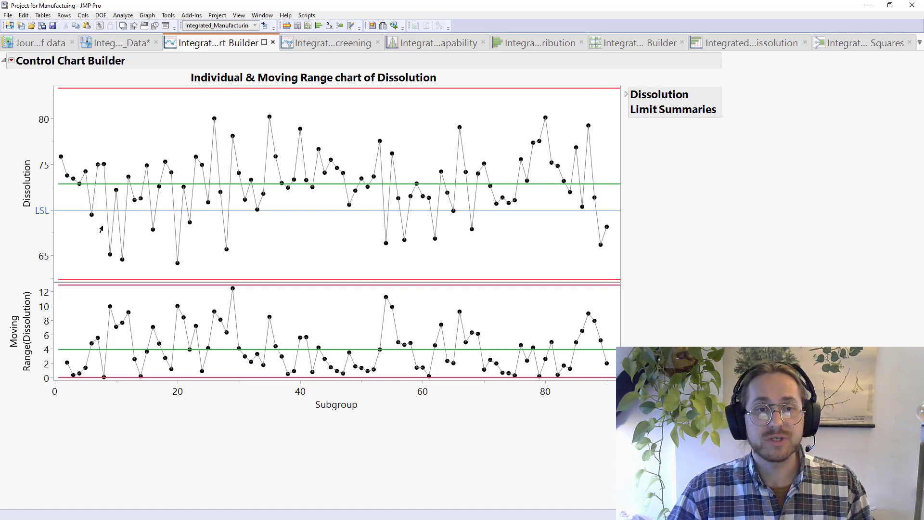
{"action": "left_click_drag", "start_coordinate": [82, 217], "coordinate": [642, 299]}
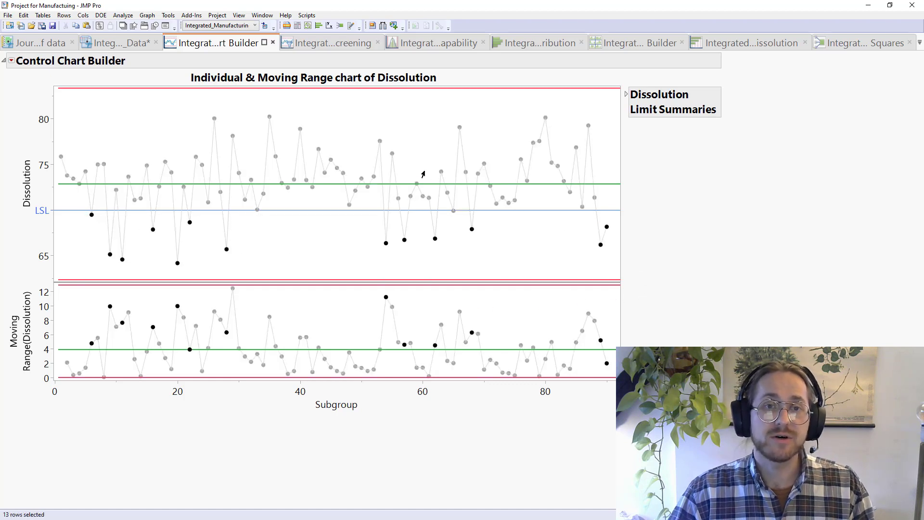
{"action": "left_click", "coordinate": [325, 44]}
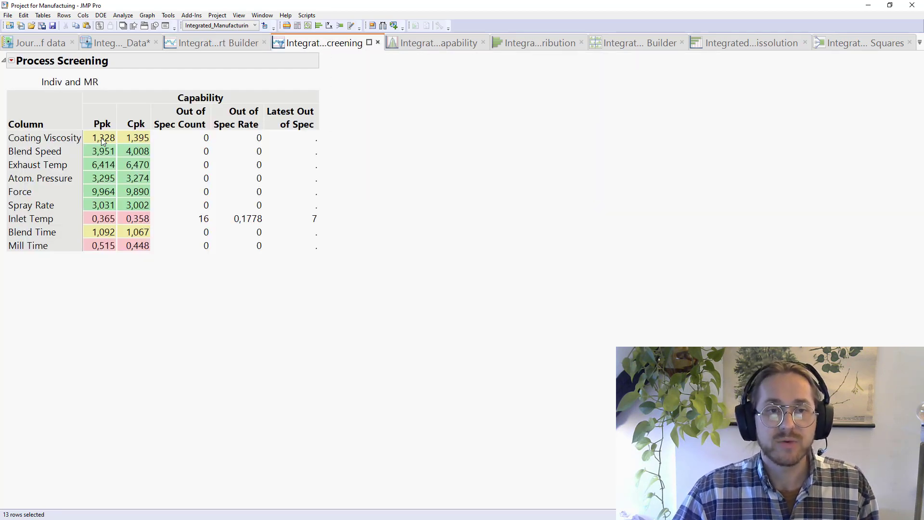
Sort the Process Screening table ascending by Ppk, then Cpk, putting Inlet Temp and Mill Time first
{"action": "mouse_move", "coordinate": [38, 273]}
{"action": "left_mouse_down"}
{"action": "mouse_move", "coordinate": [92, 234]}
{"action": "mouse_move", "coordinate": [102, 153]}
{"action": "mouse_move", "coordinate": [90, 133]}
{"action": "left_mouse_up"}
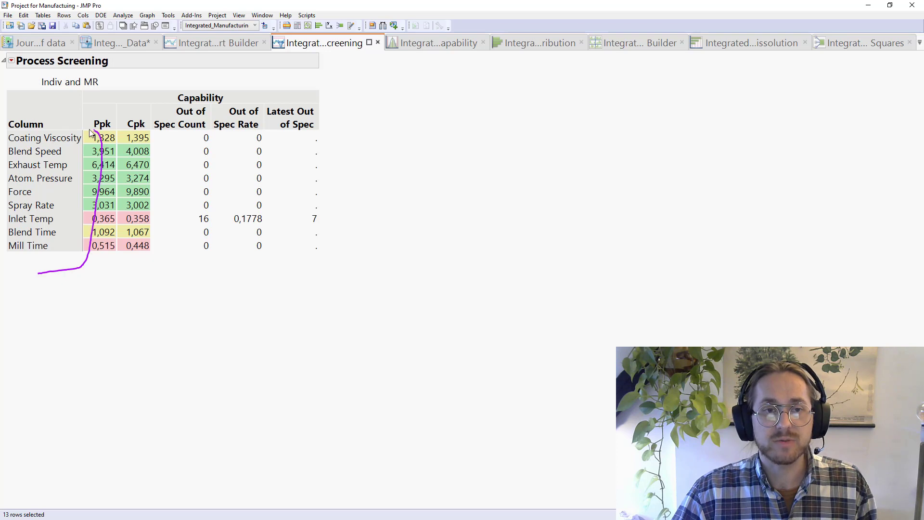
{"action": "left_click", "coordinate": [101, 120]}
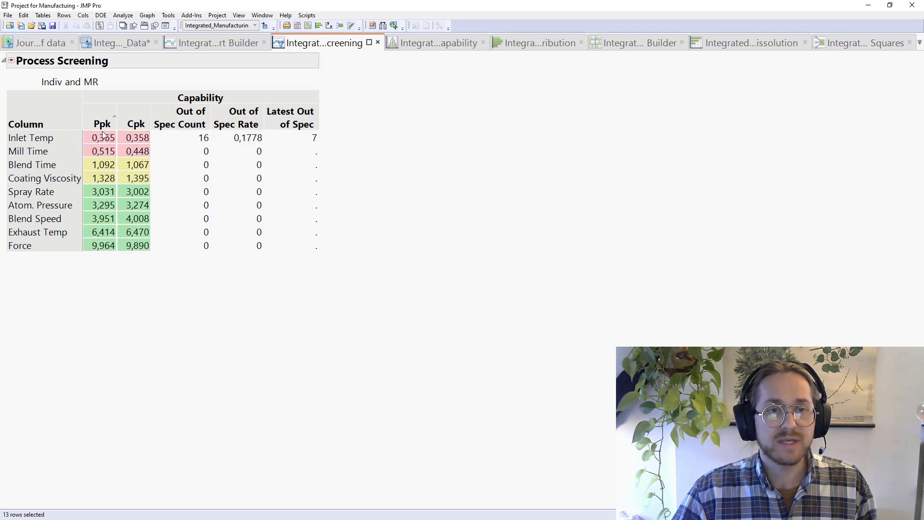
{"action": "left_click", "coordinate": [131, 123]}
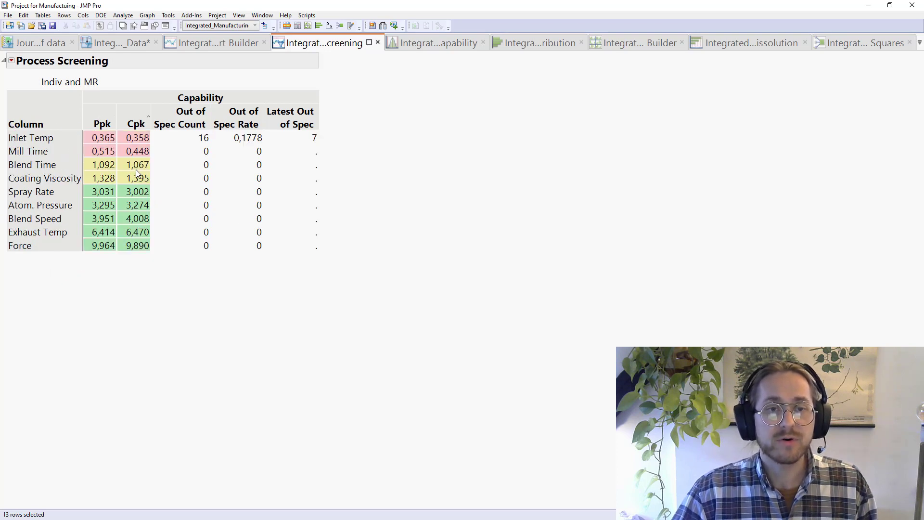
{"action": "mouse_move", "coordinate": [148, 294]}
{"action": "left_mouse_down"}
{"action": "mouse_move", "coordinate": [158, 116]}
{"action": "mouse_move", "coordinate": [149, 98]}
{"action": "mouse_move", "coordinate": [84, 102]}
{"action": "mouse_move", "coordinate": [80, 263]}
{"action": "mouse_move", "coordinate": [149, 275]}
{"action": "left_mouse_up"}
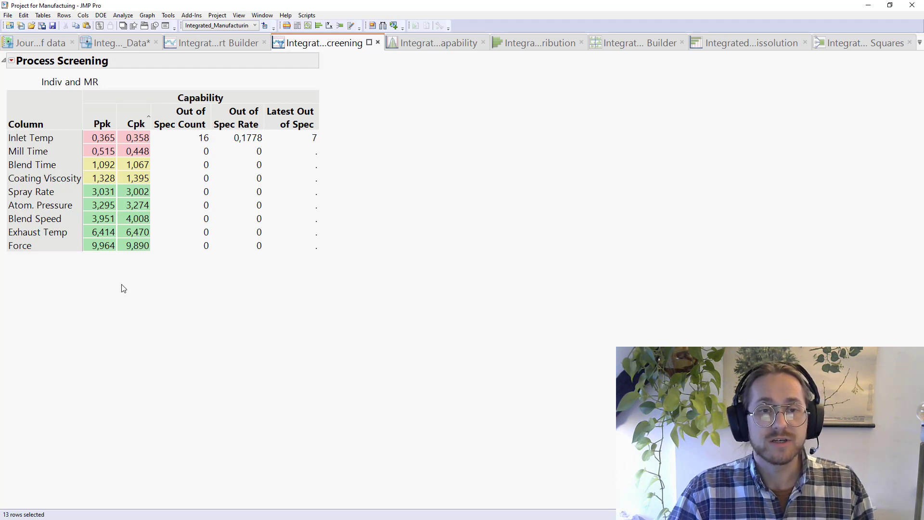
{"action": "mouse_move", "coordinate": [120, 284]}
{"action": "left_mouse_down"}
{"action": "mouse_move", "coordinate": [143, 281]}
{"action": "mouse_move", "coordinate": [183, 233]}
{"action": "mouse_move", "coordinate": [171, 132]}
{"action": "mouse_move", "coordinate": [155, 110]}
{"action": "mouse_move", "coordinate": [108, 107]}
{"action": "mouse_move", "coordinate": [74, 144]}
{"action": "mouse_move", "coordinate": [83, 182]}
{"action": "mouse_move", "coordinate": [135, 190]}
{"action": "mouse_move", "coordinate": [154, 174]}
{"action": "mouse_move", "coordinate": [157, 127]}
{"action": "left_mouse_up"}
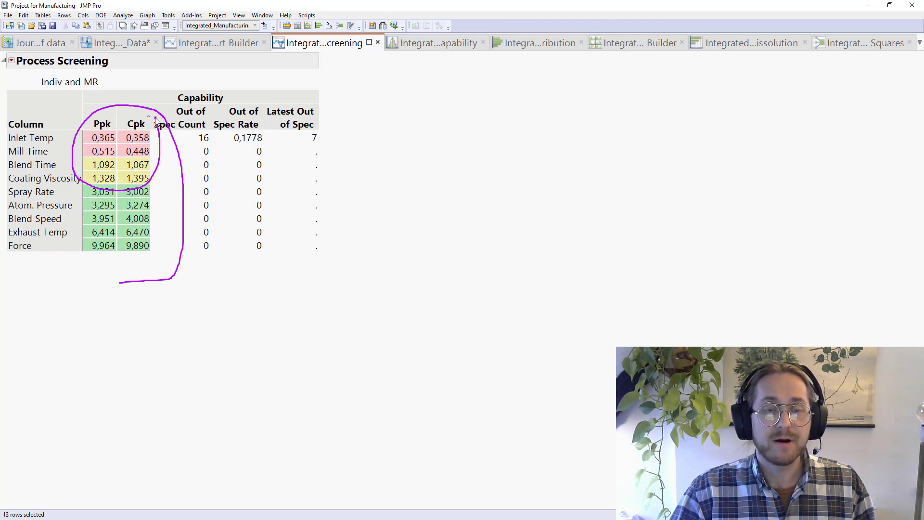
{"action": "mouse_move", "coordinate": [155, 121]}
{"action": "left_mouse_down"}
{"action": "mouse_move", "coordinate": [82, 124]}
{"action": "mouse_move", "coordinate": [75, 183]}
{"action": "mouse_move", "coordinate": [156, 191]}
{"action": "left_mouse_up"}
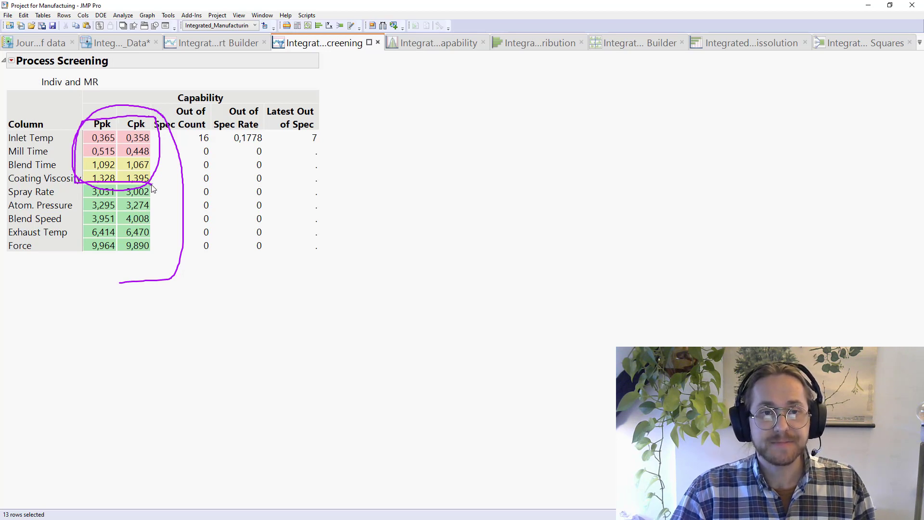
Launch the Mill Time individual chart (Cpk 0,448, Ppk 0,515) from its Goal Plot point
{"action": "left_click", "coordinate": [413, 42]}
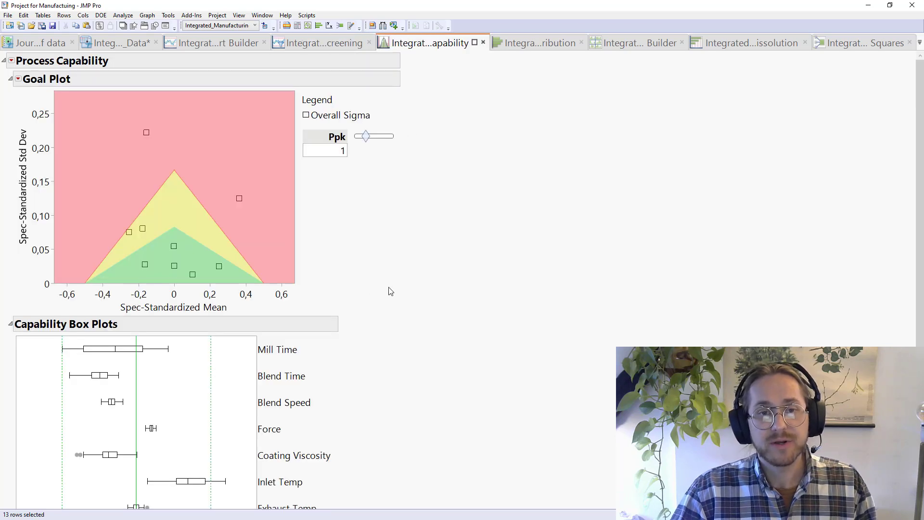
{"action": "mouse_move", "coordinate": [348, 283]}
{"action": "left_mouse_down"}
{"action": "mouse_move", "coordinate": [354, 167]}
{"action": "mouse_move", "coordinate": [315, 110]}
{"action": "mouse_move", "coordinate": [190, 97]}
{"action": "mouse_move", "coordinate": [116, 104]}
{"action": "left_mouse_up"}
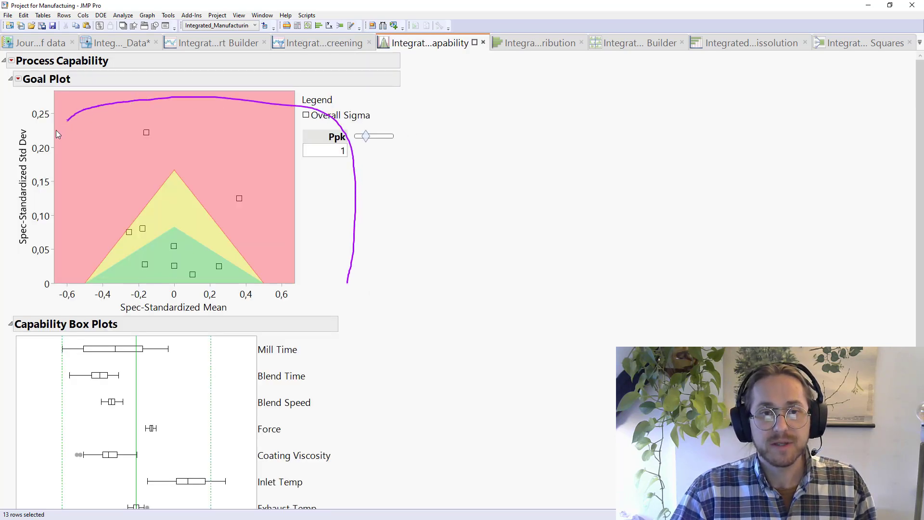
{"action": "mouse_move", "coordinate": [56, 130]}
{"action": "left_mouse_down"}
{"action": "mouse_move", "coordinate": [34, 176]}
{"action": "mouse_move", "coordinate": [38, 285]}
{"action": "mouse_move", "coordinate": [65, 309]}
{"action": "mouse_move", "coordinate": [188, 316]}
{"action": "left_mouse_up"}
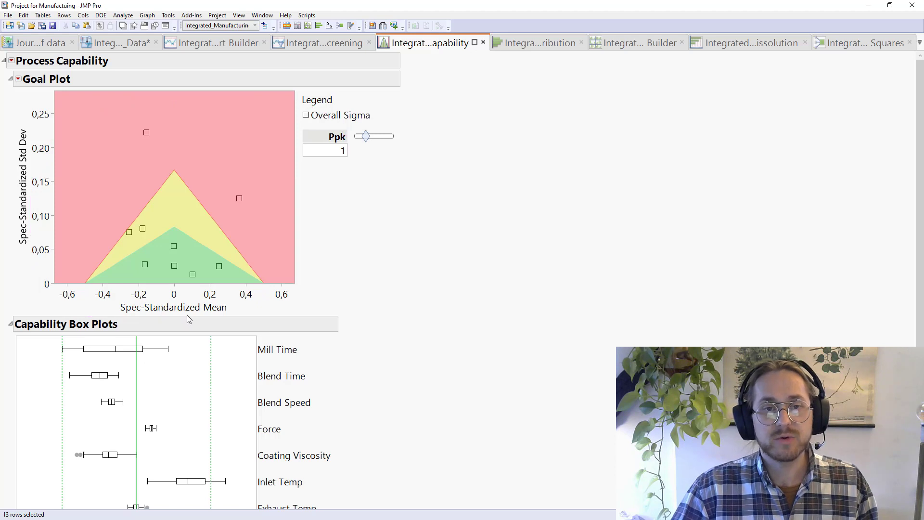
{"action": "left_click", "coordinate": [130, 147]}
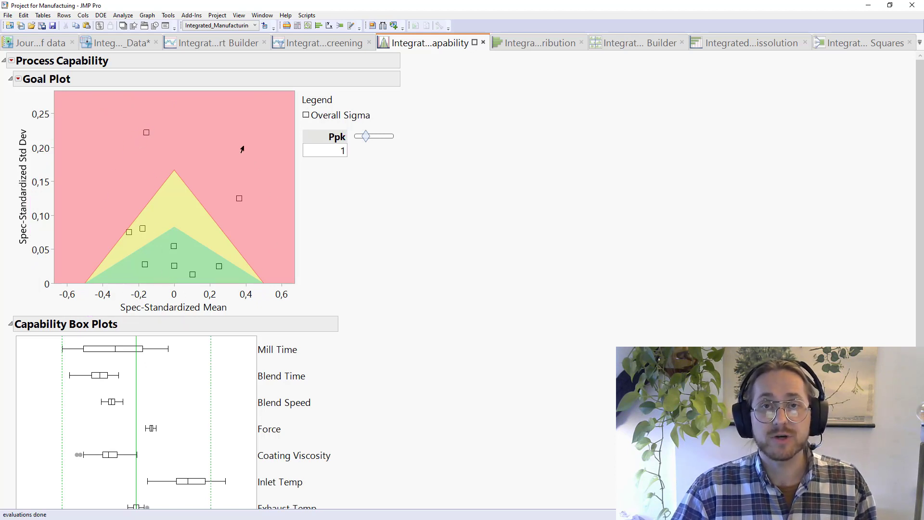
{"action": "left_click", "coordinate": [146, 132]}
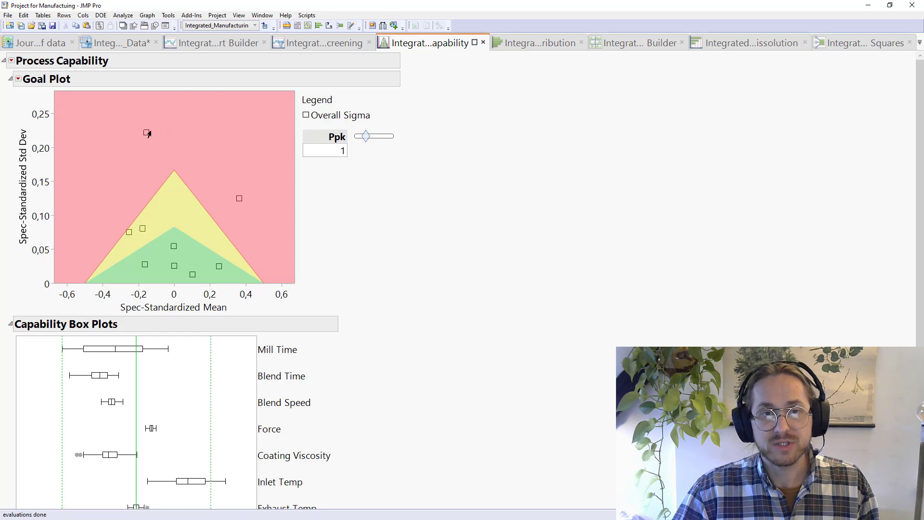
{"action": "mouse_move", "coordinate": [146, 134]}
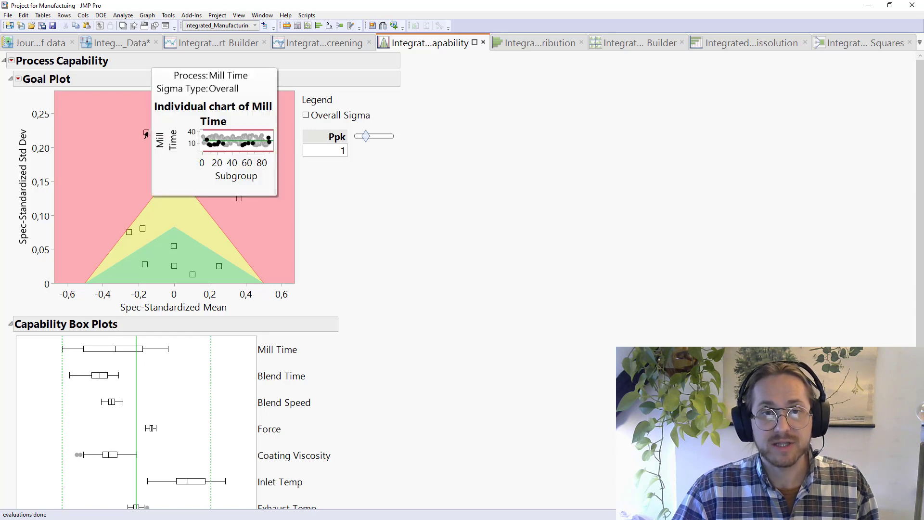
{"action": "left_click", "coordinate": [224, 142]}
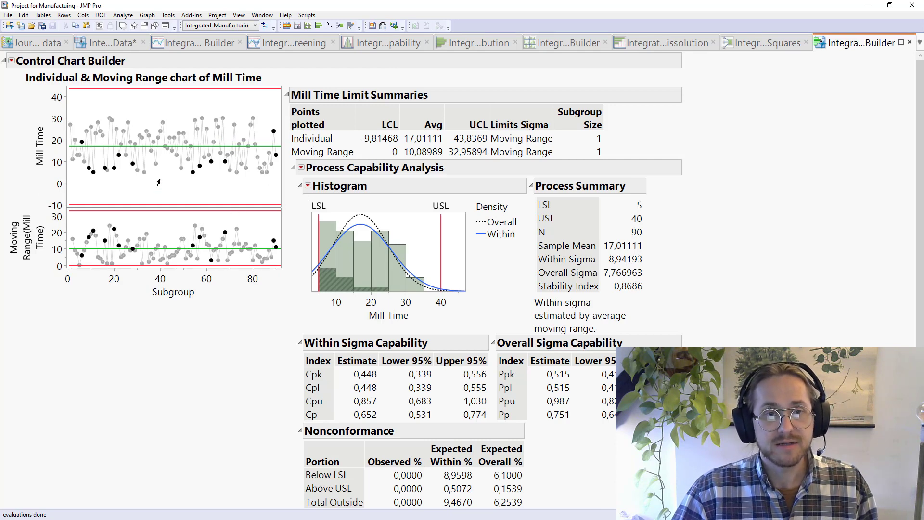
Show the USL and LSL spec limit lines on the Mill Time chart
{"action": "left_click", "coordinate": [11, 60]}
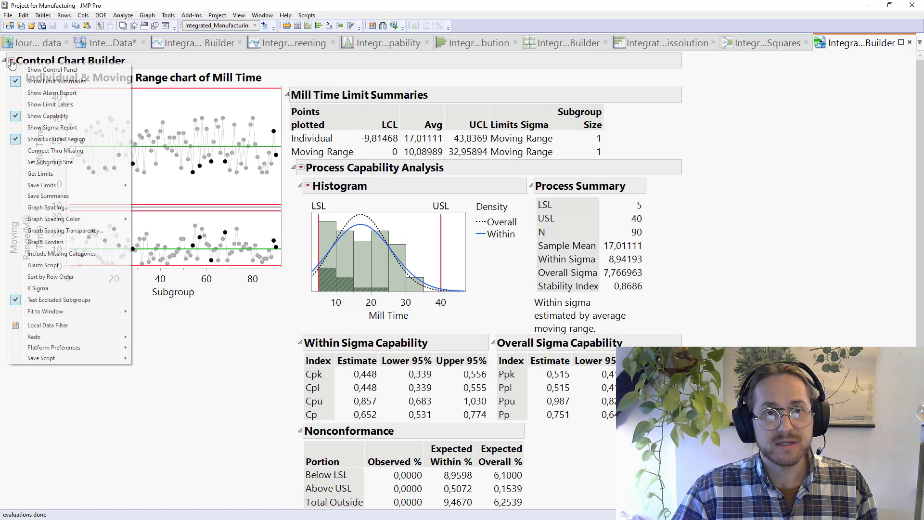
{"action": "key", "text": "Escape"}
{"action": "right_click", "coordinate": [98, 106]}
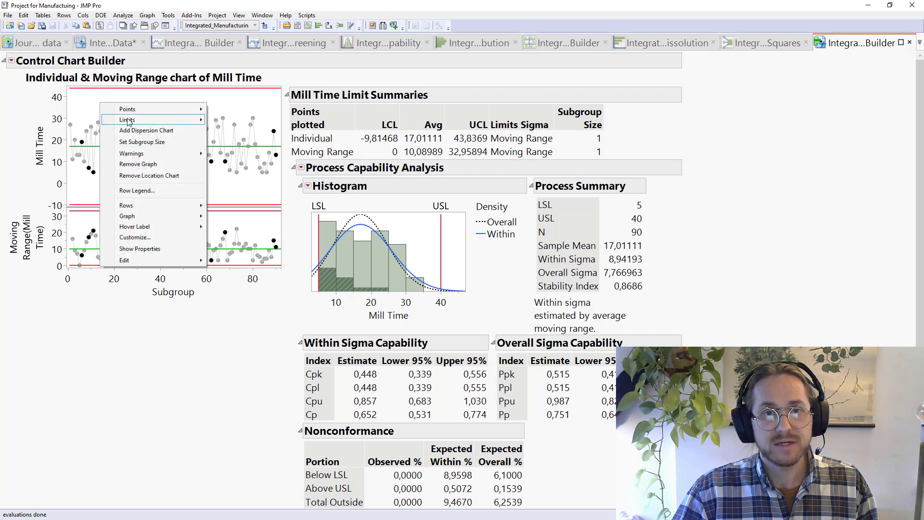
{"action": "mouse_move", "coordinate": [144, 121]}
{"action": "left_click", "coordinate": [231, 152]}
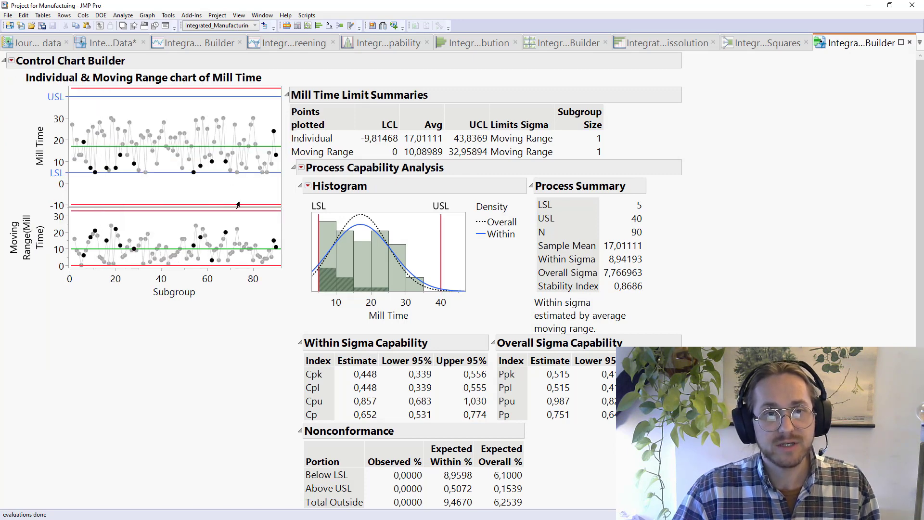
{"action": "left_click", "coordinate": [202, 191]}
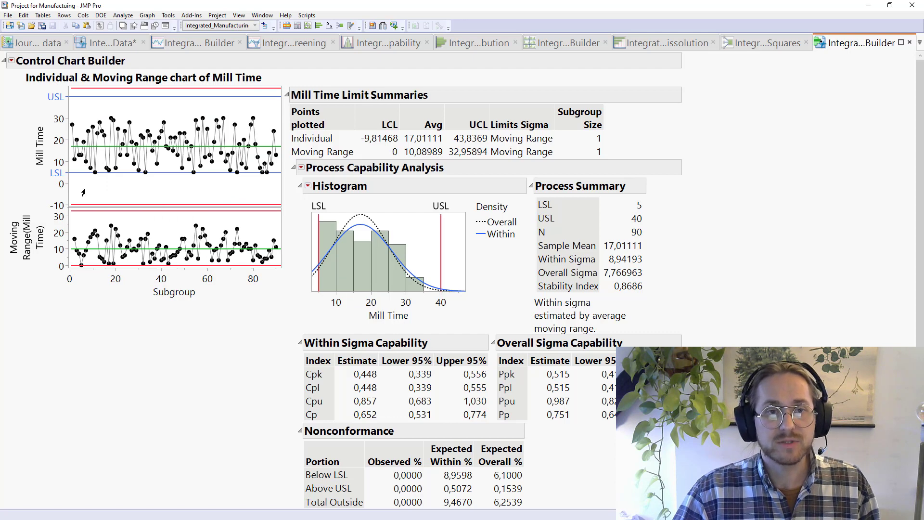
Colour the six Mill Time points sitting on the LSL purple, then deselect them
{"action": "left_click_drag", "start_coordinate": [79, 191], "coordinate": [238, 187]}
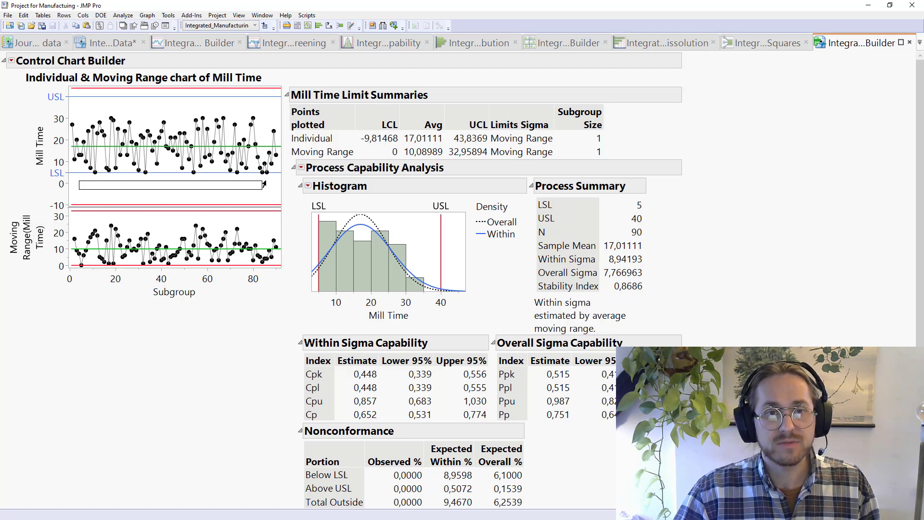
{"action": "left_click_drag", "start_coordinate": [264, 184], "coordinate": [275, 177]}
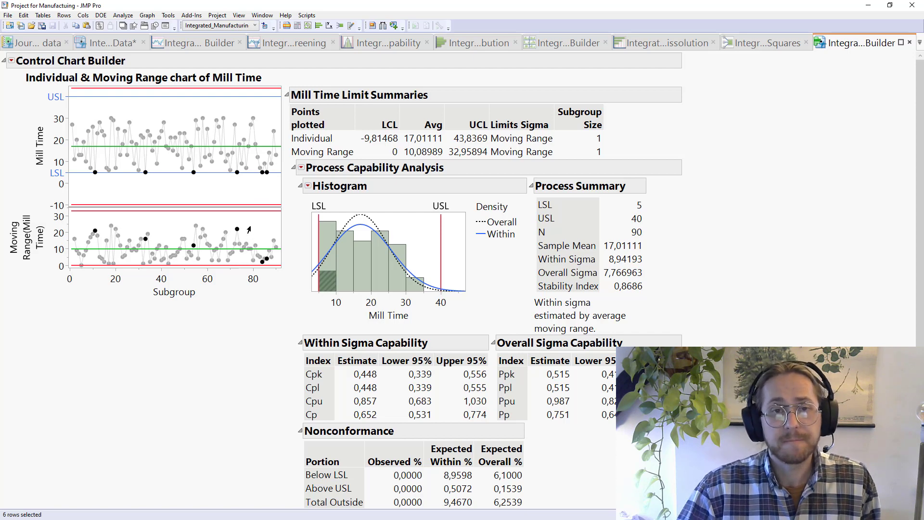
{"action": "right_click", "coordinate": [162, 183]}
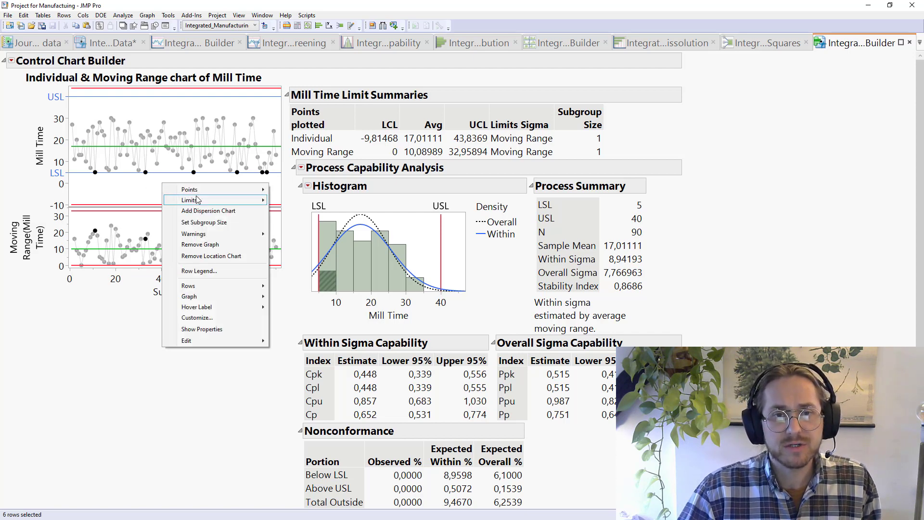
{"action": "mouse_move", "coordinate": [240, 289]}
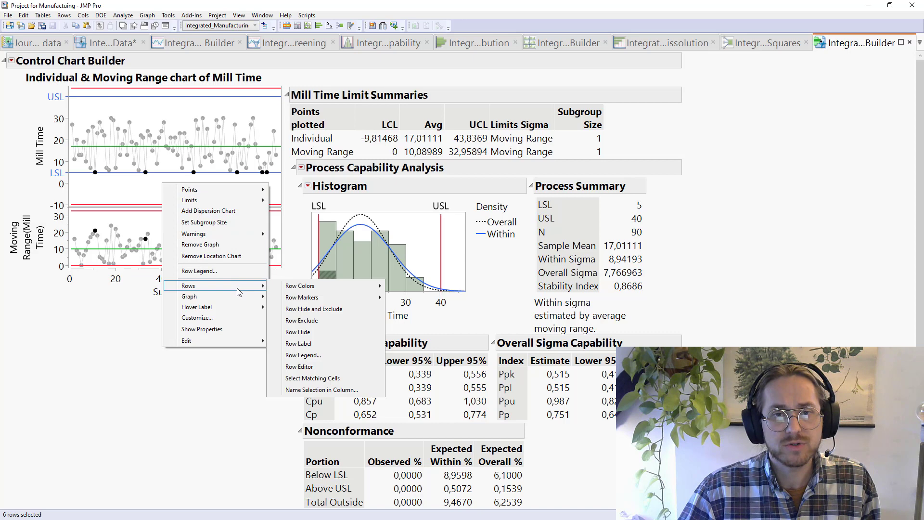
{"action": "mouse_move", "coordinate": [315, 288]}
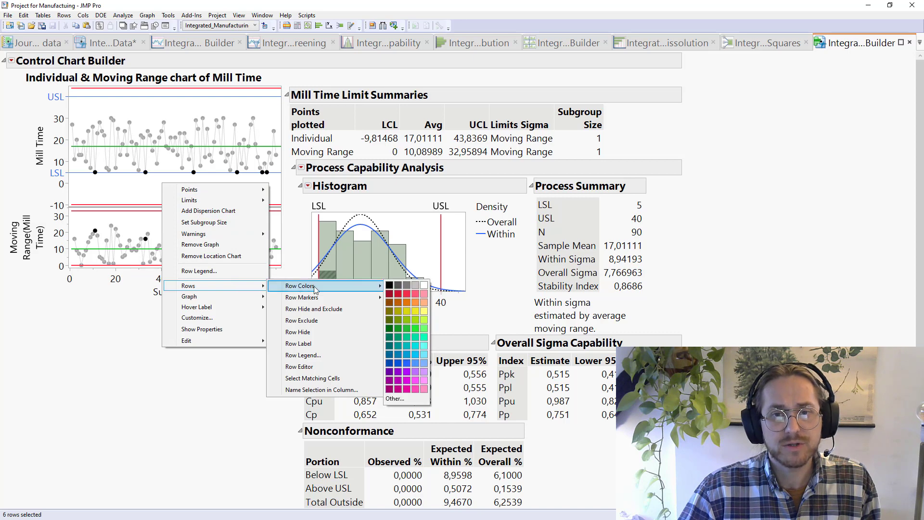
{"action": "left_click", "coordinate": [407, 372]}
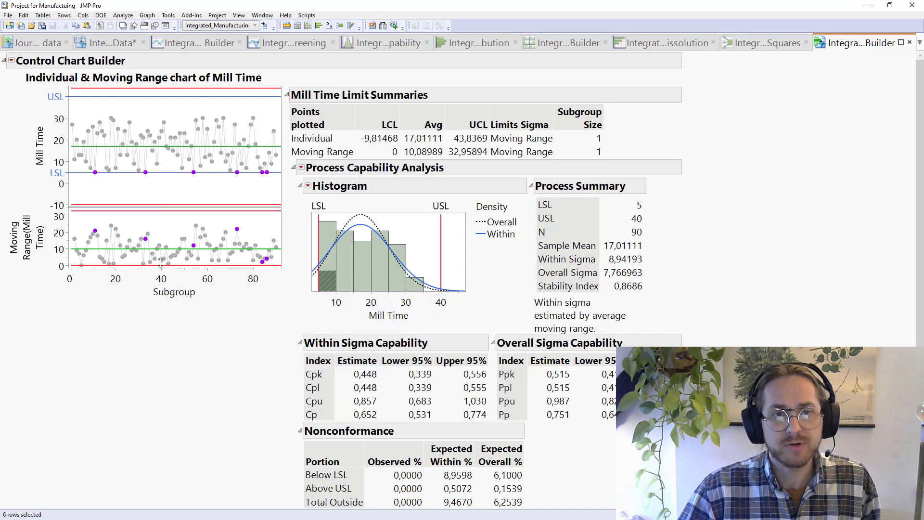
{"action": "left_click", "coordinate": [161, 203]}
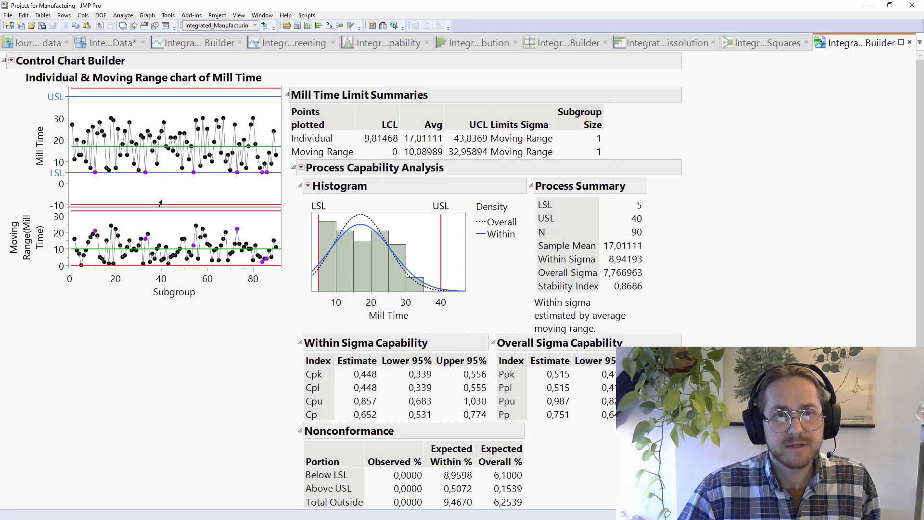
On the Dissolution chart, select the six purple lots near subgroups 11, 33, 54, 73, 84 and 86
{"action": "left_click", "coordinate": [164, 44]}
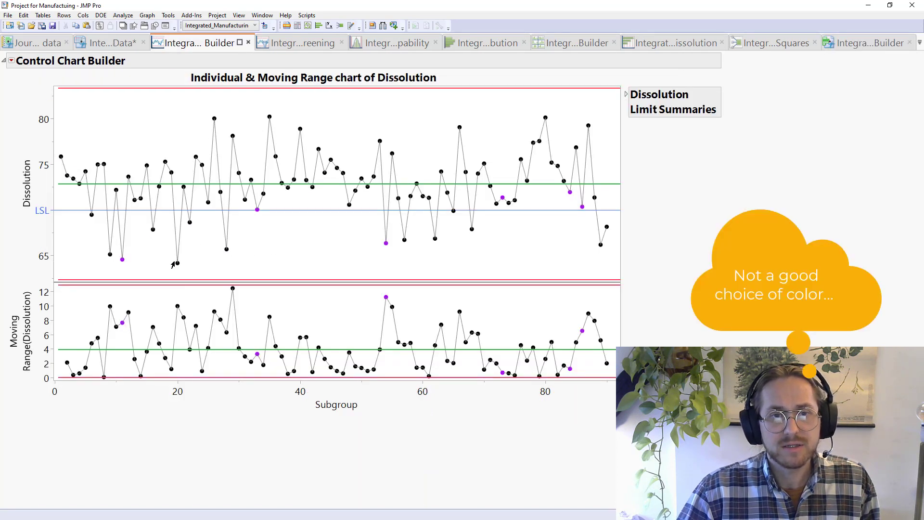
{"action": "left_click", "coordinate": [122, 260]}
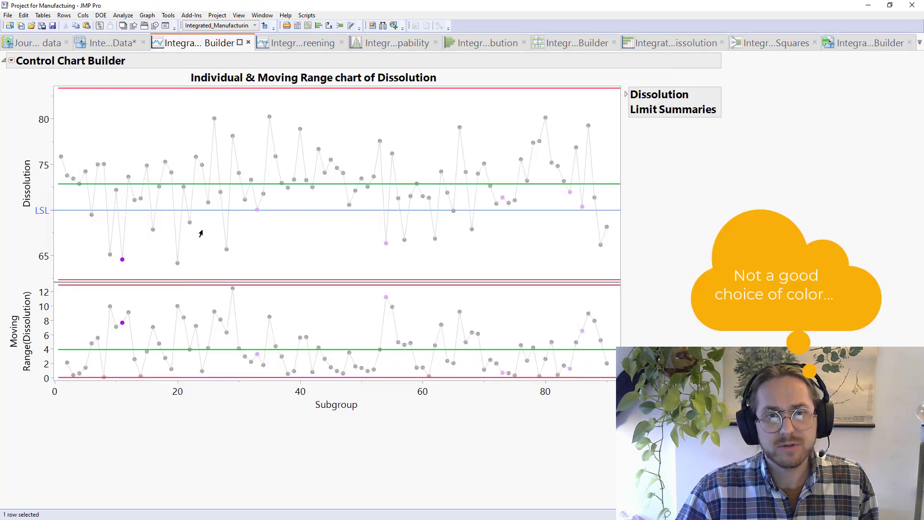
{"action": "left_click", "coordinate": [256, 210], "text": "ctrl"}
{"action": "left_click", "coordinate": [385, 243], "text": "ctrl"}
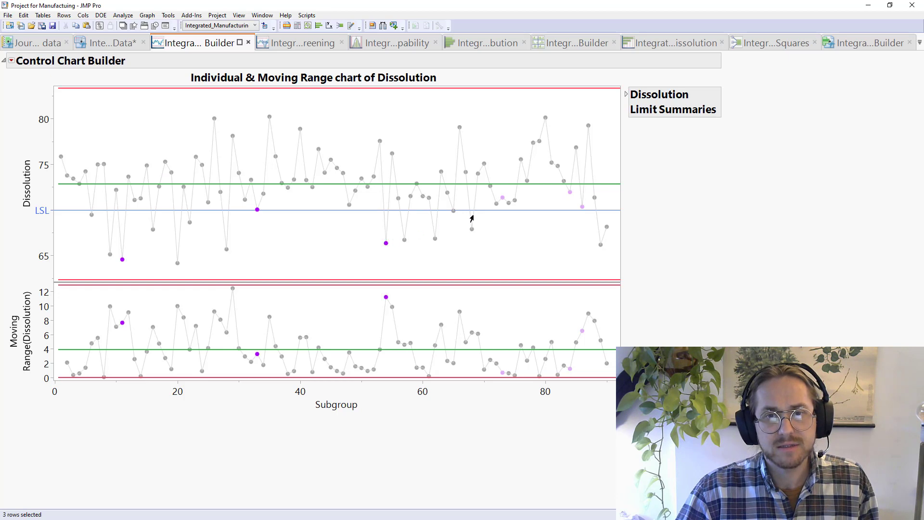
{"action": "left_click", "coordinate": [503, 198], "text": "ctrl"}
{"action": "left_click", "coordinate": [570, 193], "text": "ctrl"}
{"action": "left_click", "coordinate": [583, 207], "text": "ctrl"}
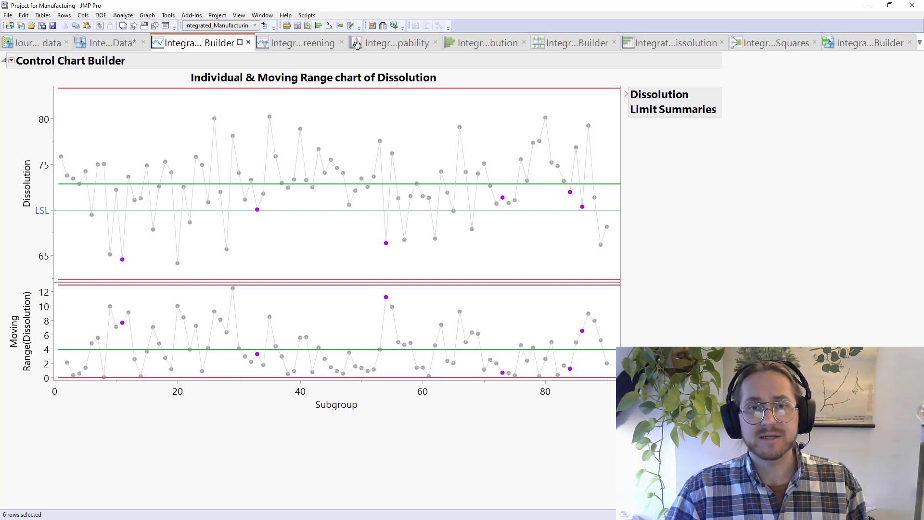
Review the Process Capability Goal Plot and annotate the Capability Box Plots, highlighting Mill Time
{"action": "left_click", "coordinate": [375, 41]}
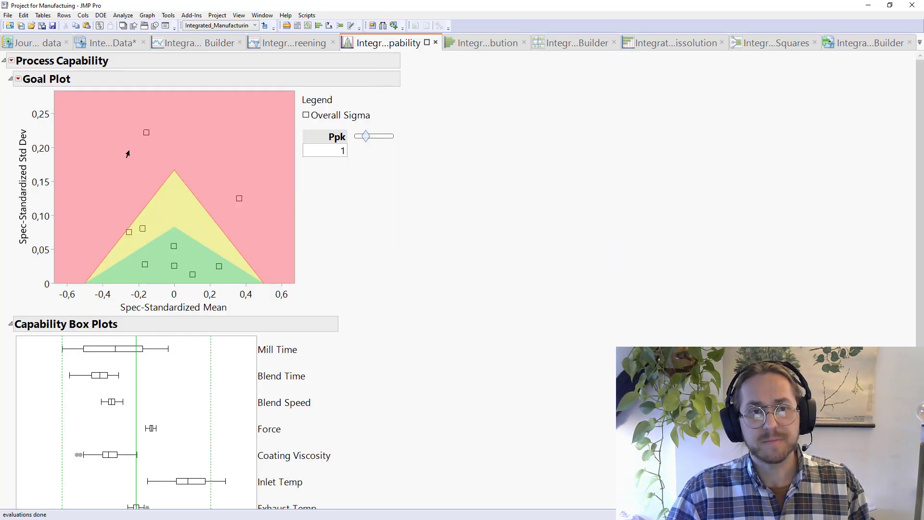
{"action": "mouse_move", "coordinate": [147, 135]}
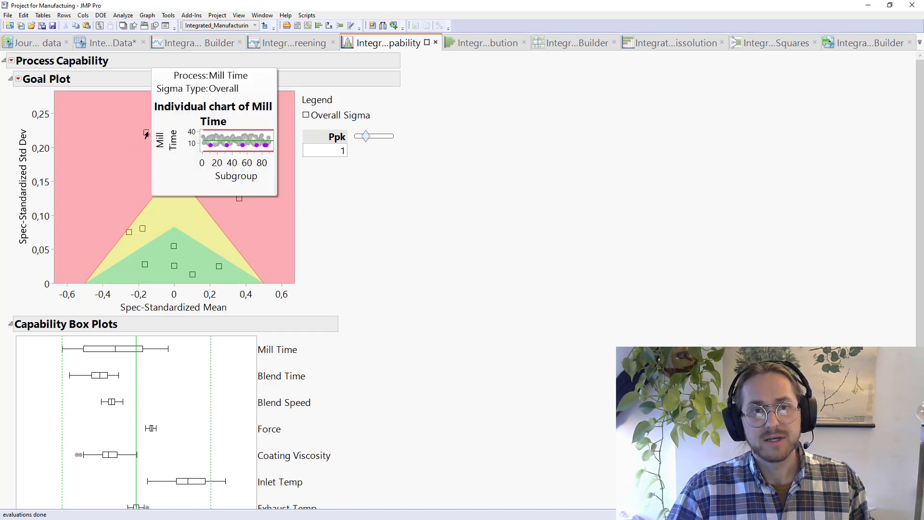
{"action": "scroll", "coordinate": [364, 407], "scroll_direction": "down", "scroll_amount": 5}
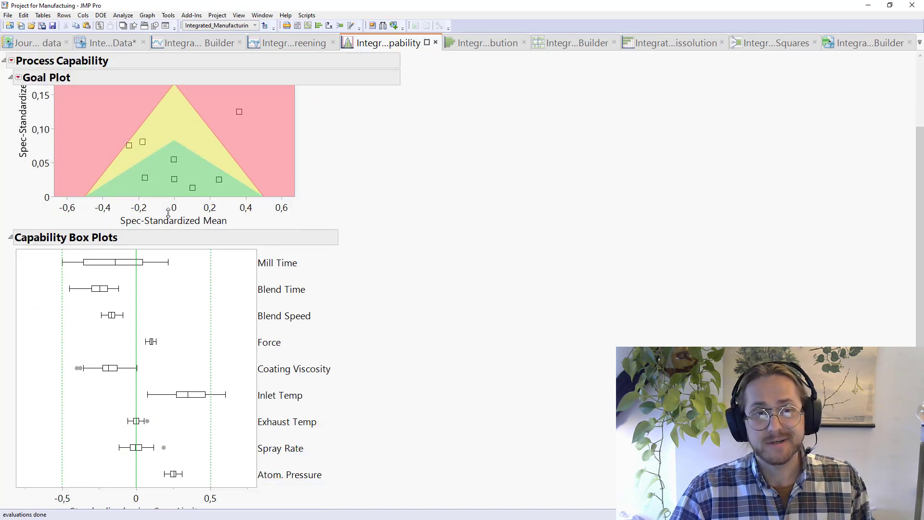
{"action": "mouse_move", "coordinate": [361, 429]}
{"action": "left_mouse_down"}
{"action": "mouse_move", "coordinate": [369, 197]}
{"action": "mouse_move", "coordinate": [189, 183]}
{"action": "mouse_move", "coordinate": [6, 197]}
{"action": "mouse_move", "coordinate": [17, 310]}
{"action": "mouse_move", "coordinate": [14, 457]}
{"action": "mouse_move", "coordinate": [59, 479]}
{"action": "mouse_move", "coordinate": [310, 483]}
{"action": "left_mouse_up"}
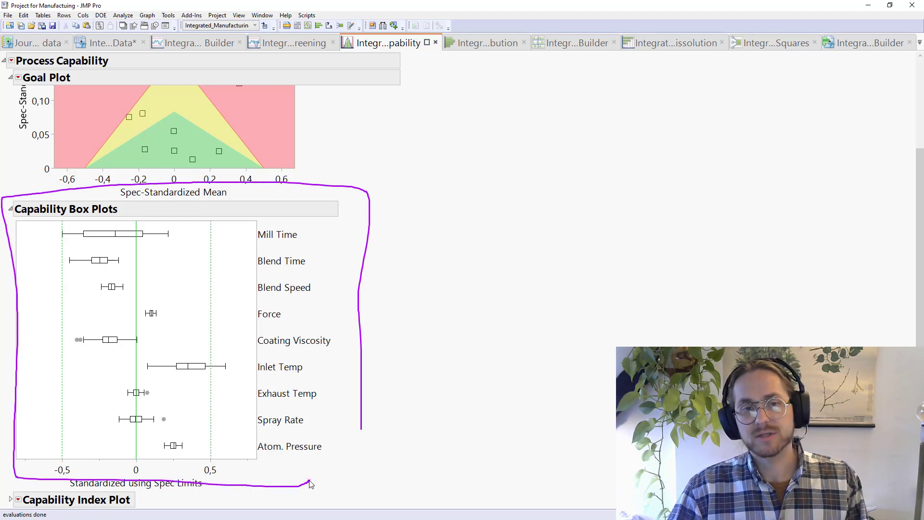
{"action": "mouse_move", "coordinate": [310, 483]}
{"action": "left_mouse_down"}
{"action": "mouse_move", "coordinate": [353, 451]}
{"action": "mouse_move", "coordinate": [334, 449]}
{"action": "mouse_move", "coordinate": [343, 439]}
{"action": "mouse_move", "coordinate": [318, 422]}
{"action": "mouse_move", "coordinate": [325, 402]}
{"action": "left_mouse_up"}
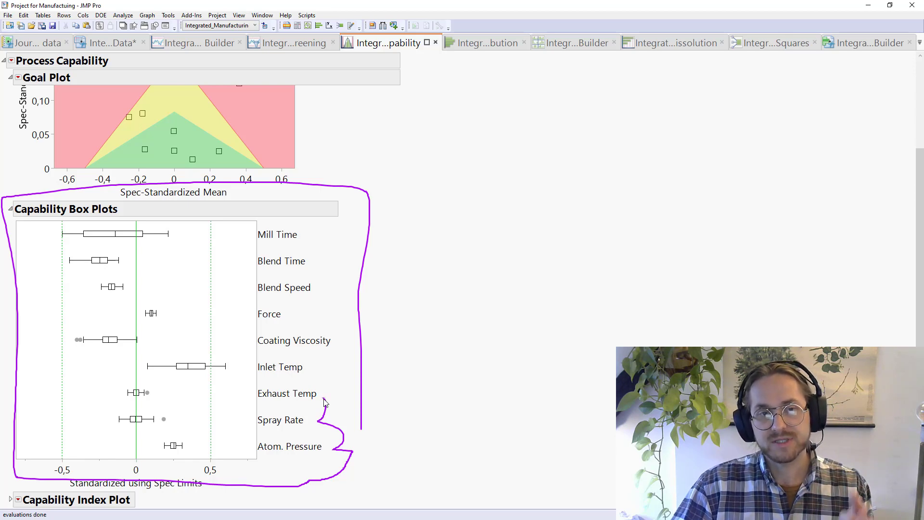
{"action": "mouse_move", "coordinate": [325, 402]}
{"action": "left_mouse_down"}
{"action": "mouse_move", "coordinate": [372, 358]}
{"action": "mouse_move", "coordinate": [368, 299]}
{"action": "mouse_move", "coordinate": [353, 267]}
{"action": "mouse_move", "coordinate": [313, 236]}
{"action": "left_mouse_up"}
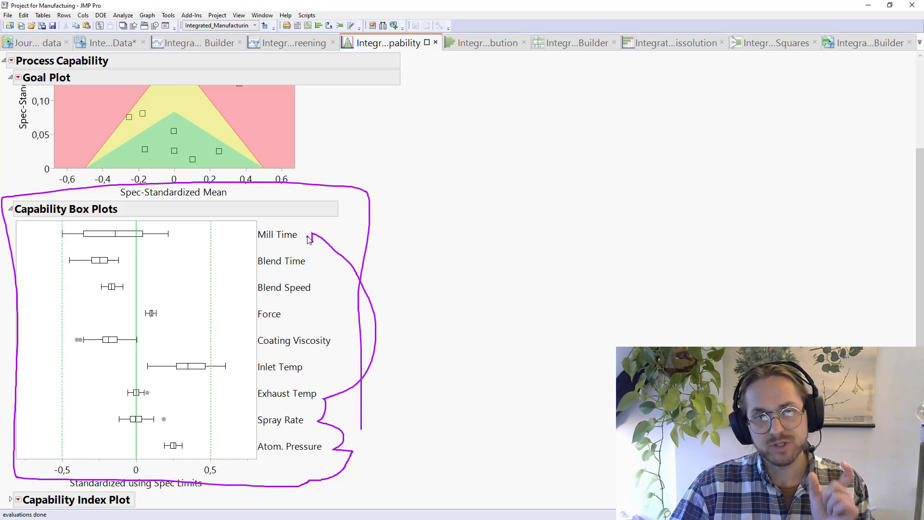
{"action": "mouse_move", "coordinate": [308, 235]}
{"action": "left_mouse_down"}
{"action": "mouse_move", "coordinate": [202, 205]}
{"action": "mouse_move", "coordinate": [115, 205]}
{"action": "mouse_move", "coordinate": [72, 214]}
{"action": "mouse_move", "coordinate": [63, 234]}
{"action": "mouse_move", "coordinate": [84, 211]}
{"action": "mouse_move", "coordinate": [175, 191]}
{"action": "mouse_move", "coordinate": [202, 199]}
{"action": "mouse_move", "coordinate": [214, 235]}
{"action": "mouse_move", "coordinate": [140, 206]}
{"action": "mouse_move", "coordinate": [74, 213]}
{"action": "mouse_move", "coordinate": [61, 229]}
{"action": "mouse_move", "coordinate": [119, 268]}
{"action": "mouse_move", "coordinate": [136, 317]}
{"action": "mouse_move", "coordinate": [152, 308]}
{"action": "mouse_move", "coordinate": [157, 315]}
{"action": "mouse_move", "coordinate": [173, 285]}
{"action": "mouse_move", "coordinate": [244, 245]}
{"action": "left_mouse_up"}
{"action": "key", "text": "Escape"}
{"action": "scroll", "coordinate": [248, 246], "scroll_direction": "up", "scroll_amount": 3}
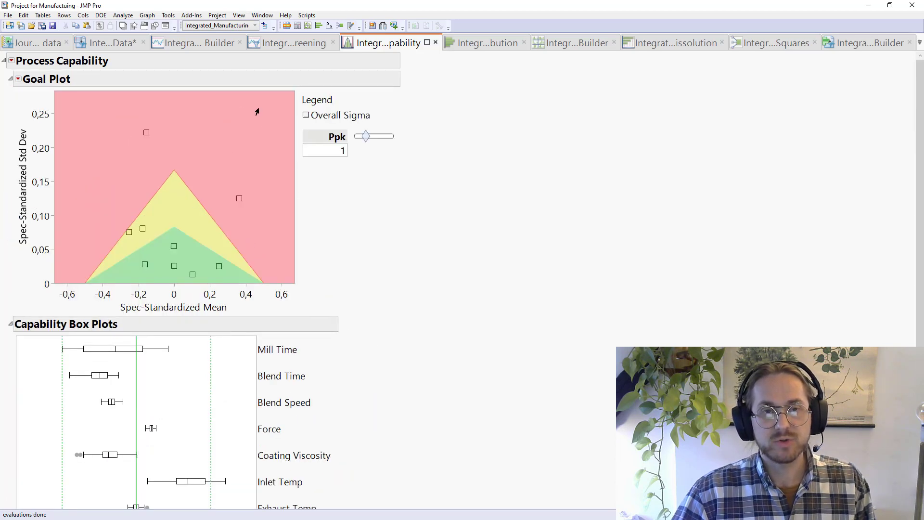
Open control charts for the Mill Time and Force rows from Process Screening
{"action": "left_click", "coordinate": [280, 41]}
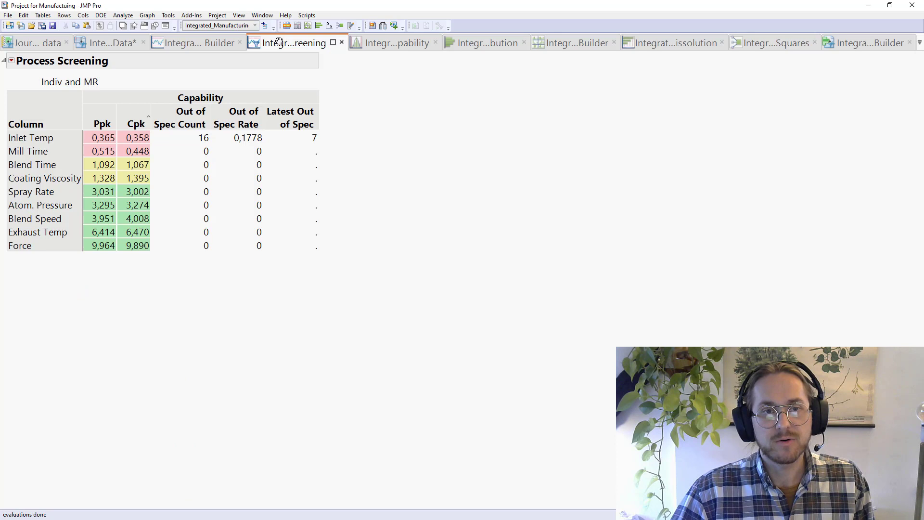
{"action": "left_click", "coordinate": [50, 153]}
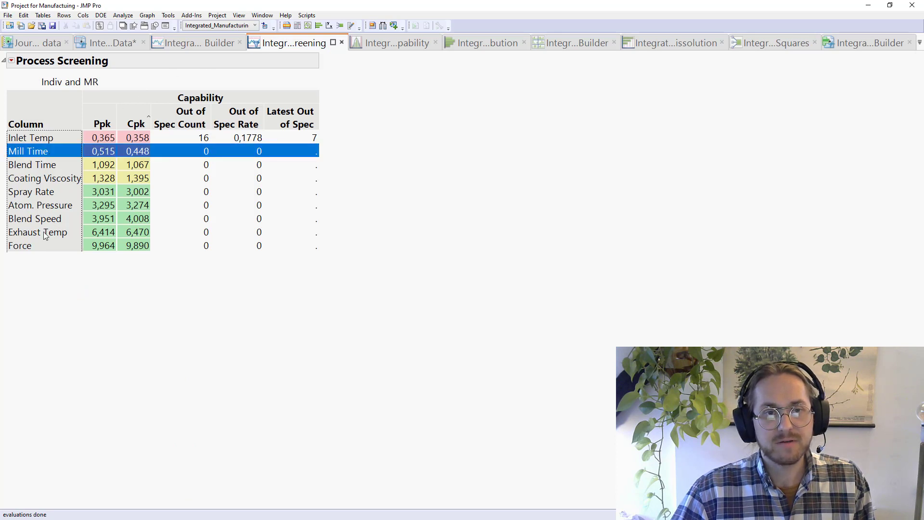
{"action": "left_click", "coordinate": [35, 247], "text": "ctrl"}
{"action": "right_click", "coordinate": [55, 147]}
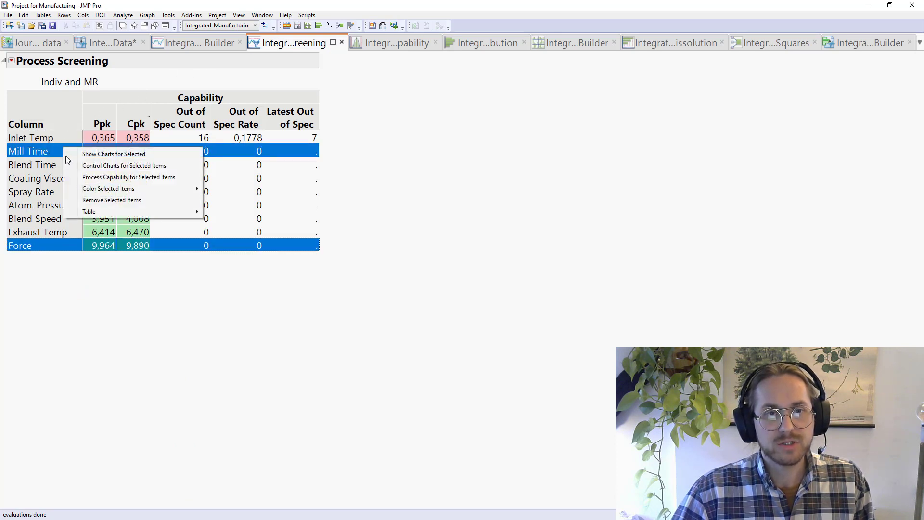
{"action": "left_click", "coordinate": [95, 169]}
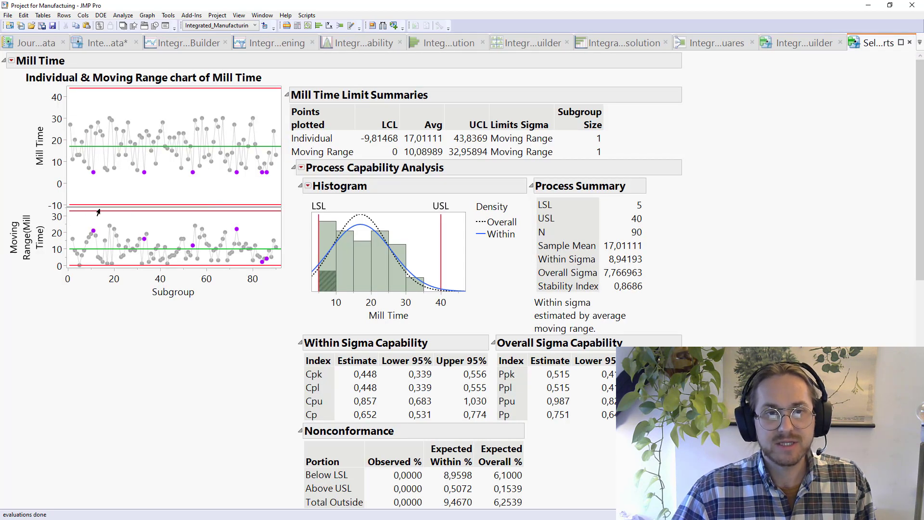
Show spec limits on both the Mill Time and Force charts (Force LSL 10, USL 35)
{"action": "right_click", "coordinate": [80, 107]}
{"action": "mouse_move", "coordinate": [114, 126]}
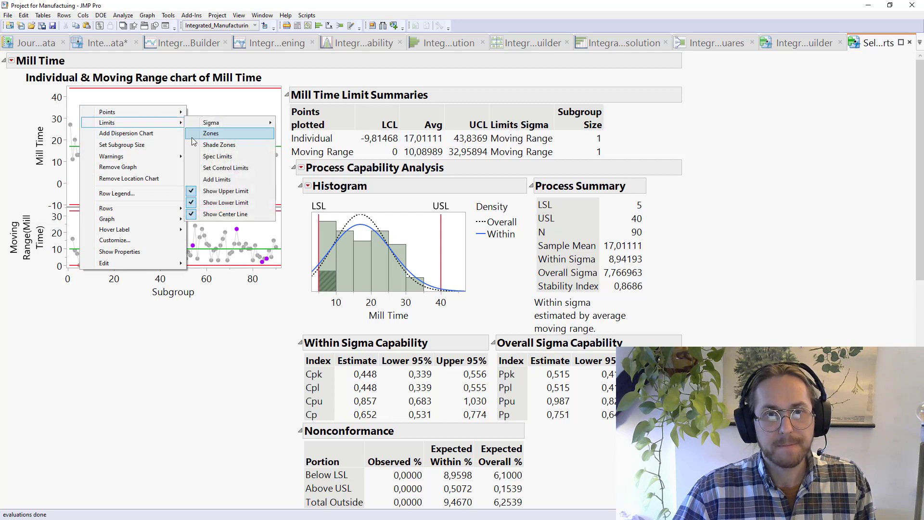
{"action": "left_click", "coordinate": [210, 158]}
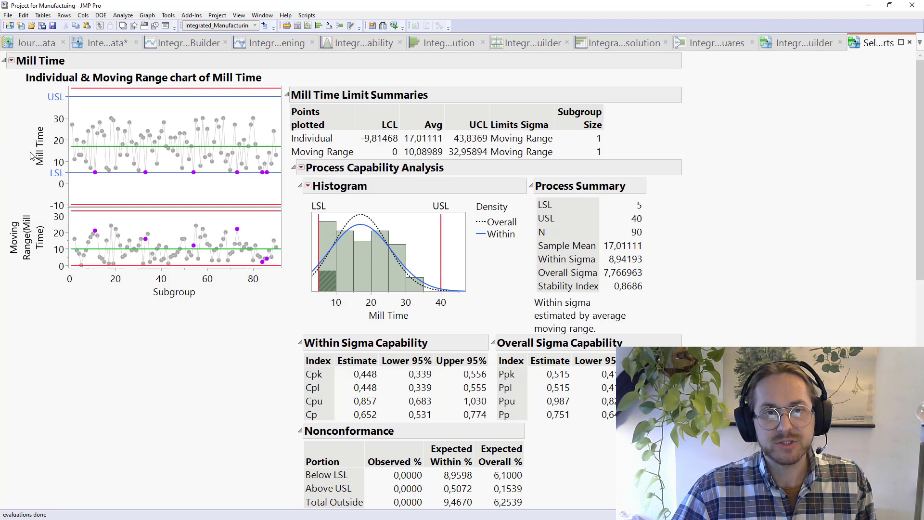
{"action": "scroll", "coordinate": [174, 181], "scroll_direction": "down", "scroll_amount": 12}
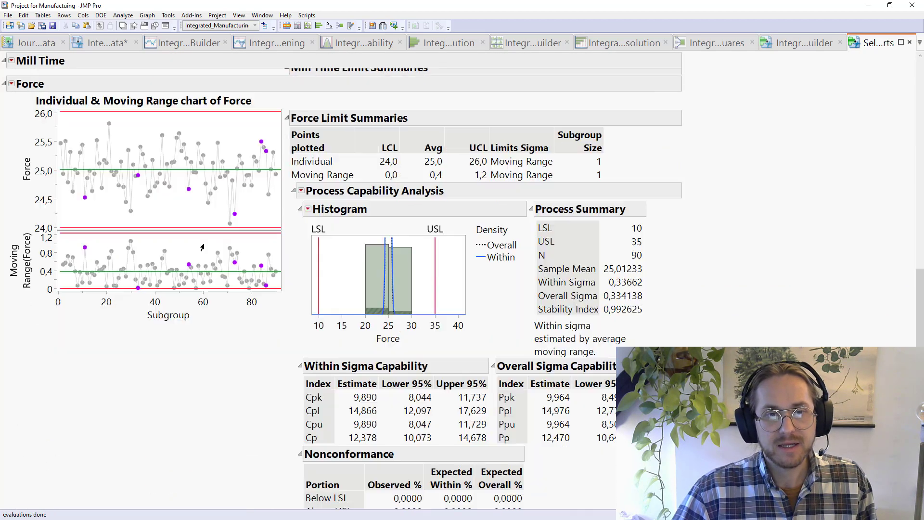
{"action": "right_click", "coordinate": [103, 204]}
{"action": "mouse_move", "coordinate": [134, 222]}
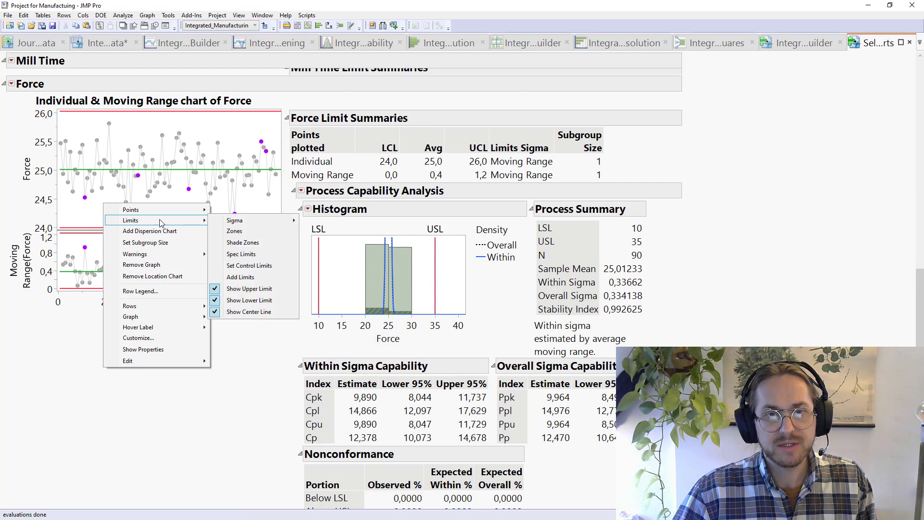
{"action": "left_click", "coordinate": [239, 257]}
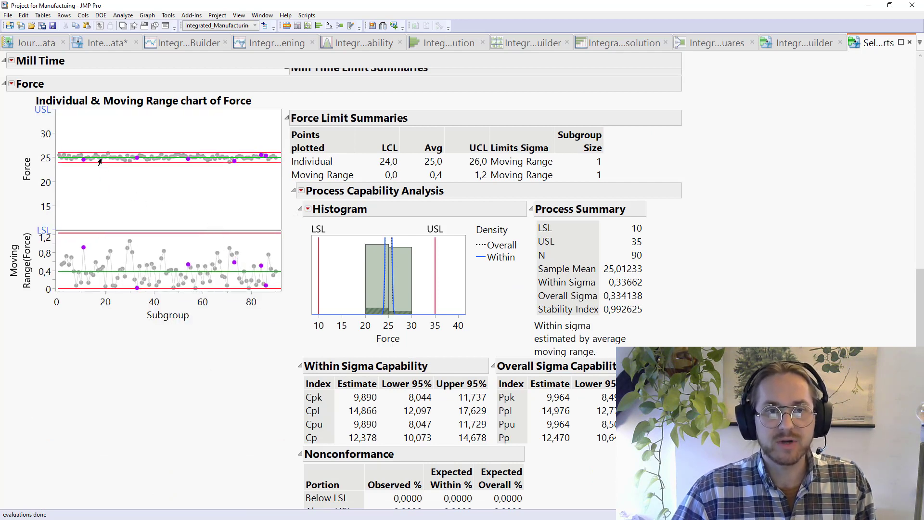
{"action": "scroll", "coordinate": [93, 184], "scroll_direction": "up", "scroll_amount": 8}
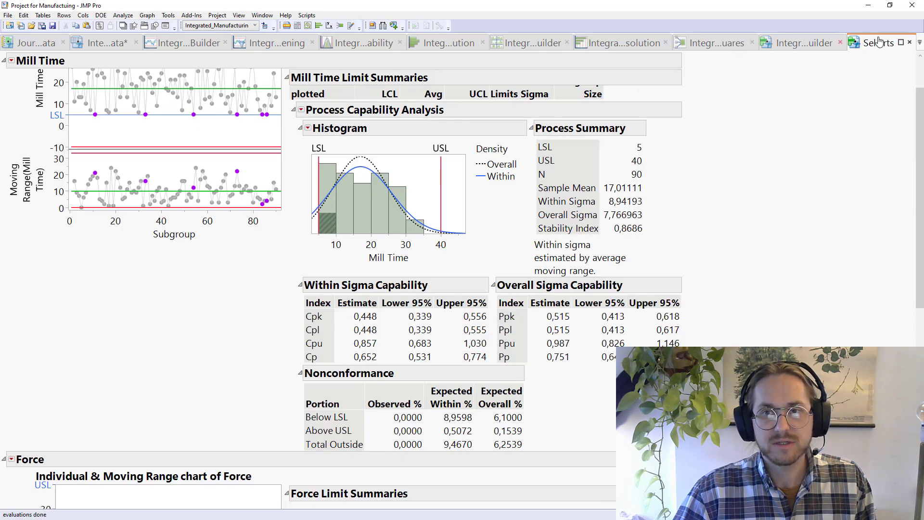
Close the selected reports and circle the Mill Time box plot in the Process Capability report
{"action": "left_click", "coordinate": [910, 42]}
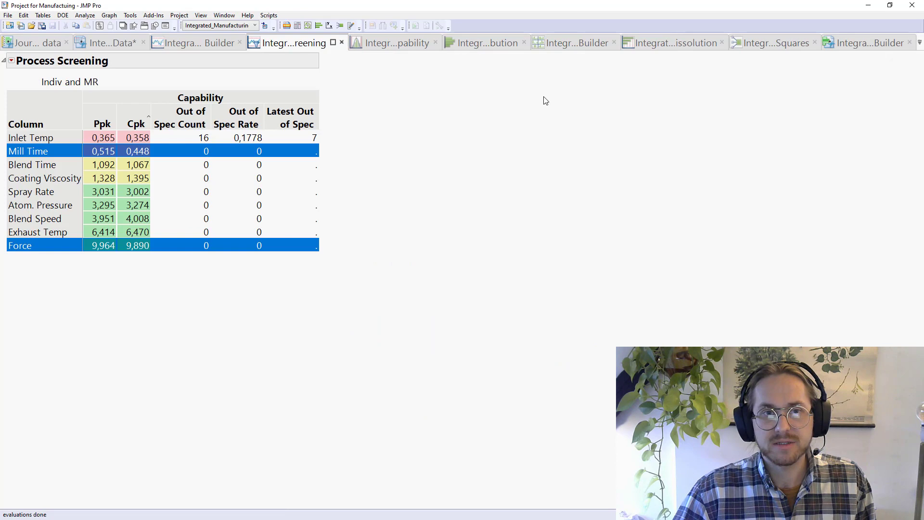
{"action": "left_click", "coordinate": [396, 44]}
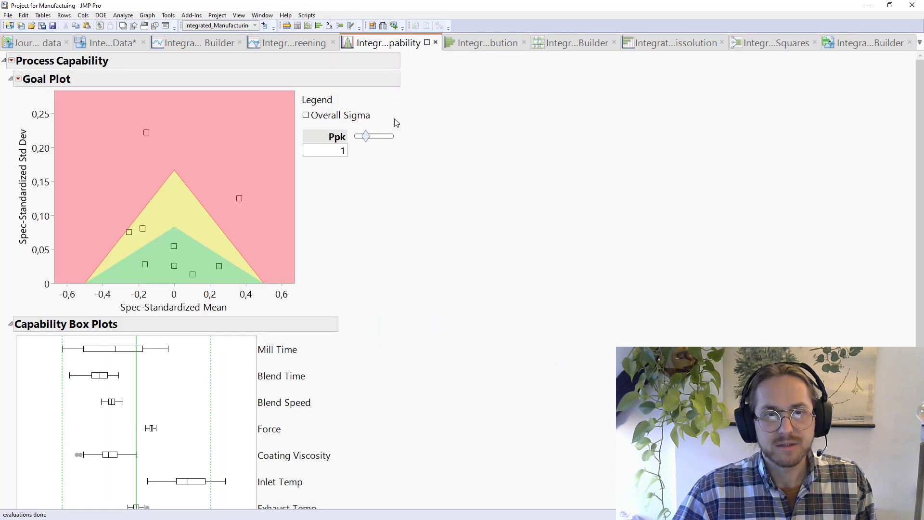
{"action": "scroll", "coordinate": [388, 287], "scroll_direction": "down", "scroll_amount": 2}
{"action": "mouse_move", "coordinate": [293, 231]}
{"action": "left_mouse_down"}
{"action": "mouse_move", "coordinate": [110, 224]}
{"action": "mouse_move", "coordinate": [57, 236]}
{"action": "mouse_move", "coordinate": [50, 263]}
{"action": "mouse_move", "coordinate": [77, 274]}
{"action": "mouse_move", "coordinate": [184, 265]}
{"action": "mouse_move", "coordinate": [185, 249]}
{"action": "mouse_move", "coordinate": [112, 240]}
{"action": "mouse_move", "coordinate": [52, 248]}
{"action": "mouse_move", "coordinate": [45, 312]}
{"action": "mouse_move", "coordinate": [56, 365]}
{"action": "mouse_move", "coordinate": [192, 354]}
{"action": "mouse_move", "coordinate": [205, 344]}
{"action": "mouse_move", "coordinate": [151, 326]}
{"action": "mouse_move", "coordinate": [129, 339]}
{"action": "mouse_move", "coordinate": [169, 339]}
{"action": "left_mouse_up"}
{"action": "key", "text": "Escape"}
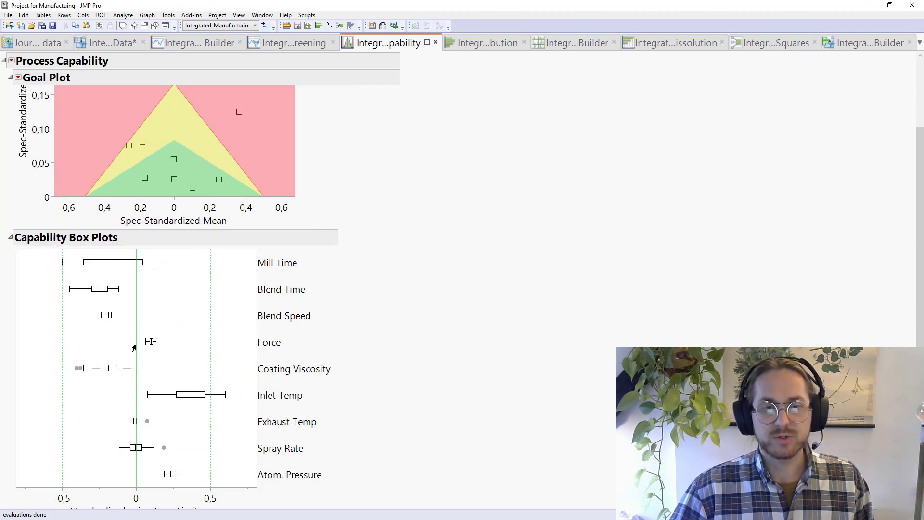
Point out the Inlet Temp box plot, then view the Dissolution vs. Coating Viscosity graph
{"action": "scroll", "coordinate": [247, 305], "scroll_direction": "down", "scroll_amount": 1}
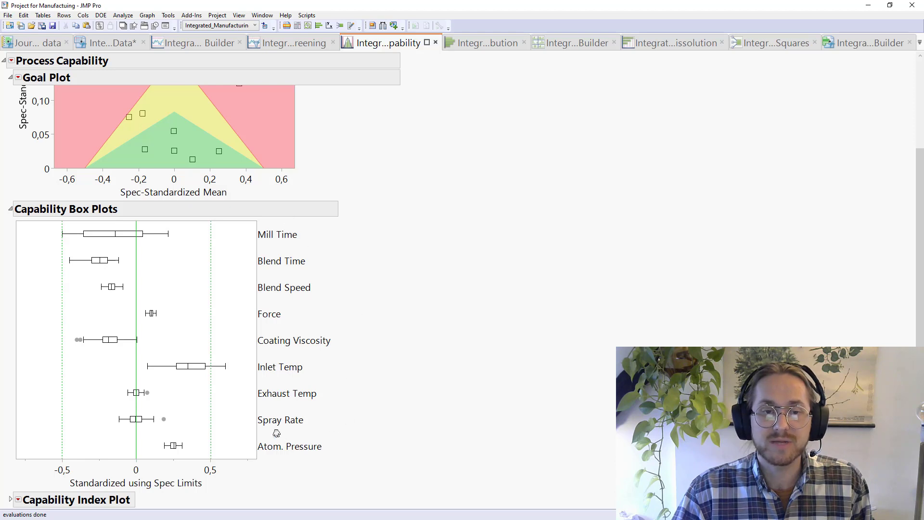
{"action": "left_click", "coordinate": [319, 361]}
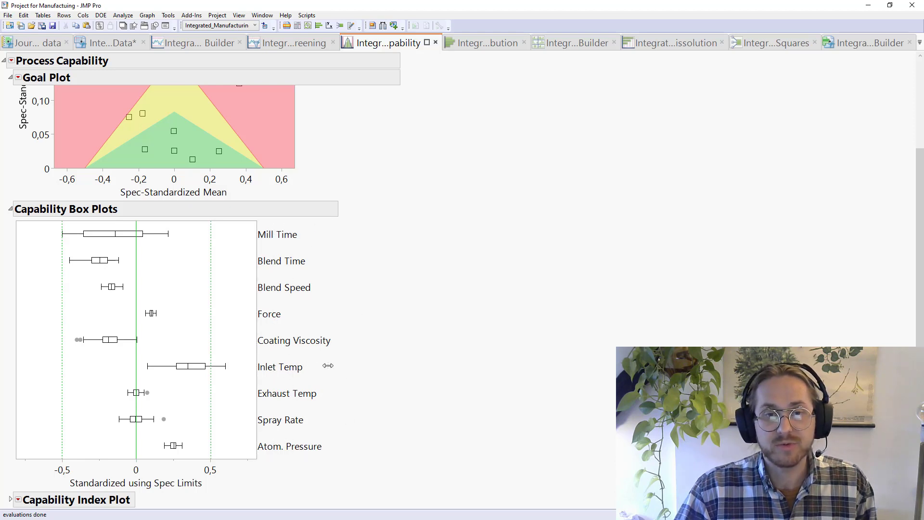
{"action": "mouse_move", "coordinate": [446, 379]}
{"action": "left_mouse_down"}
{"action": "mouse_move", "coordinate": [212, 356]}
{"action": "mouse_move", "coordinate": [212, 380]}
{"action": "mouse_move", "coordinate": [228, 378]}
{"action": "mouse_move", "coordinate": [229, 361]}
{"action": "mouse_move", "coordinate": [206, 357]}
{"action": "mouse_move", "coordinate": [206, 383]}
{"action": "mouse_move", "coordinate": [230, 385]}
{"action": "left_mouse_up"}
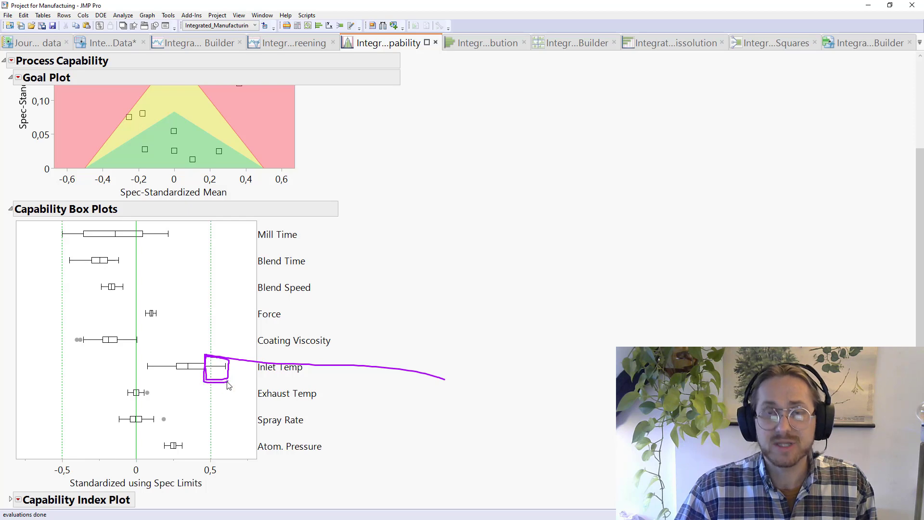
{"action": "left_click", "coordinate": [590, 43]}
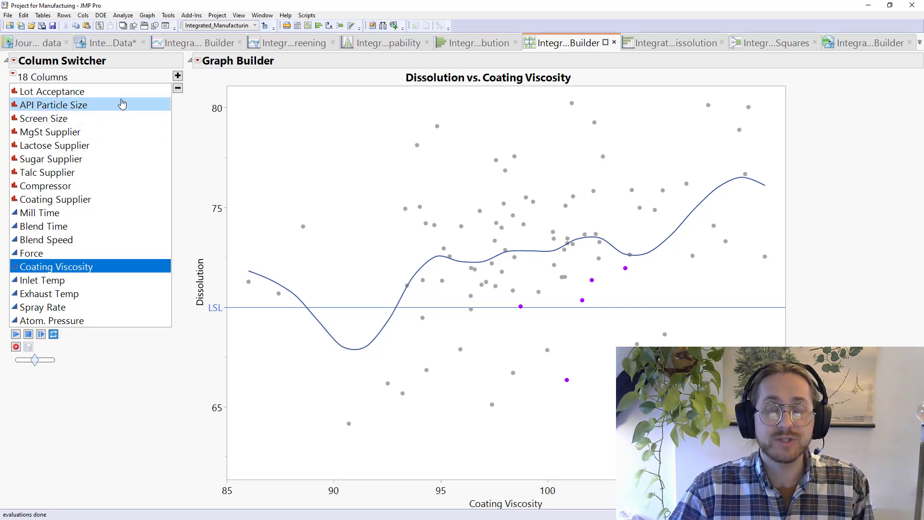
Cycle Dissolution through API Particle Size, Screen Size and the supplier factors, settling on Screen Size
{"action": "left_click", "coordinate": [94, 107]}
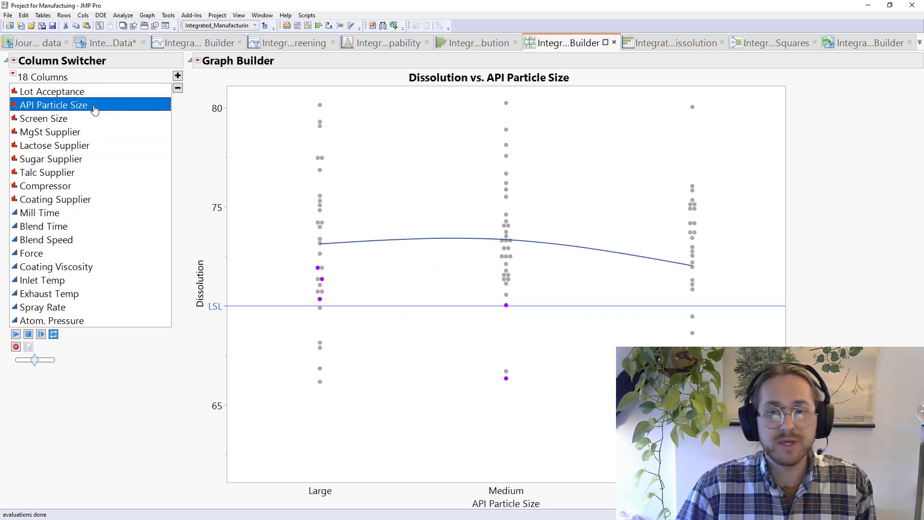
{"action": "key", "text": "Down"}
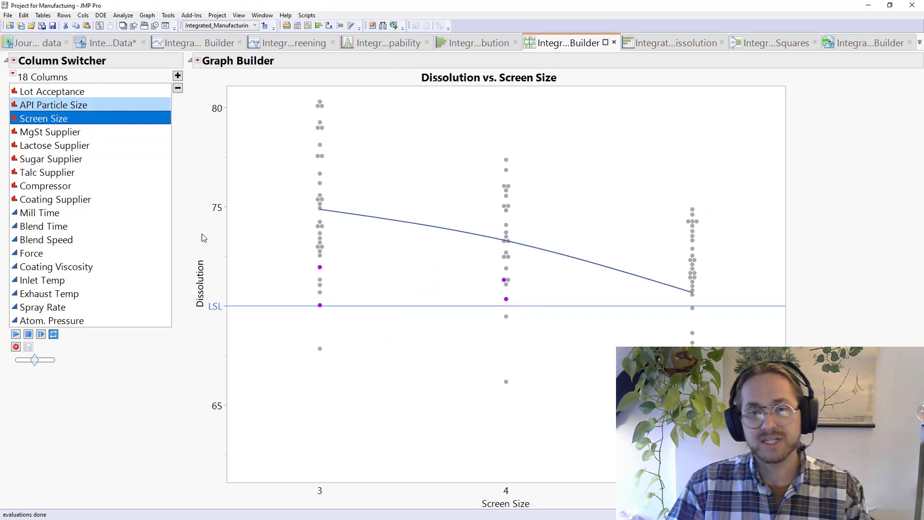
{"action": "key", "text": "Down"}
{"action": "key", "text": "Down"}
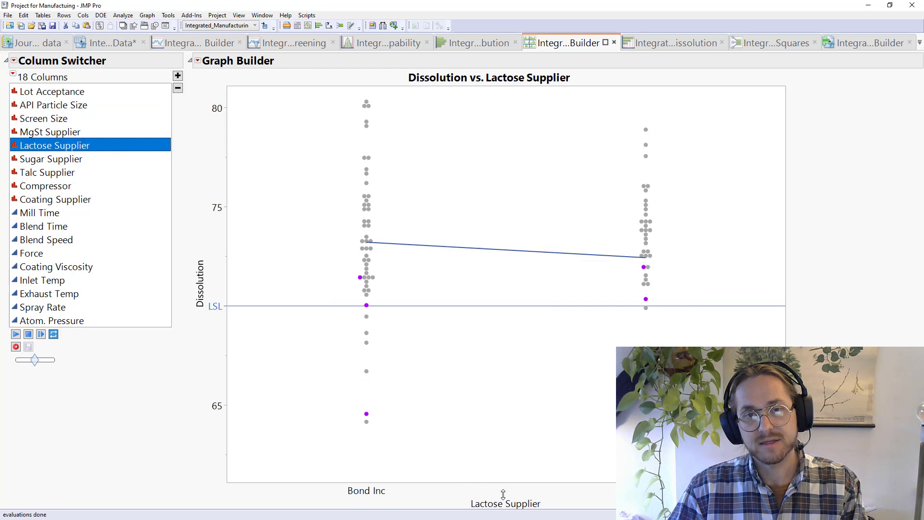
{"action": "key", "text": "Down"}
{"action": "key", "text": "Up"}
{"action": "key", "text": "Up"}
{"action": "key", "text": "Up"}
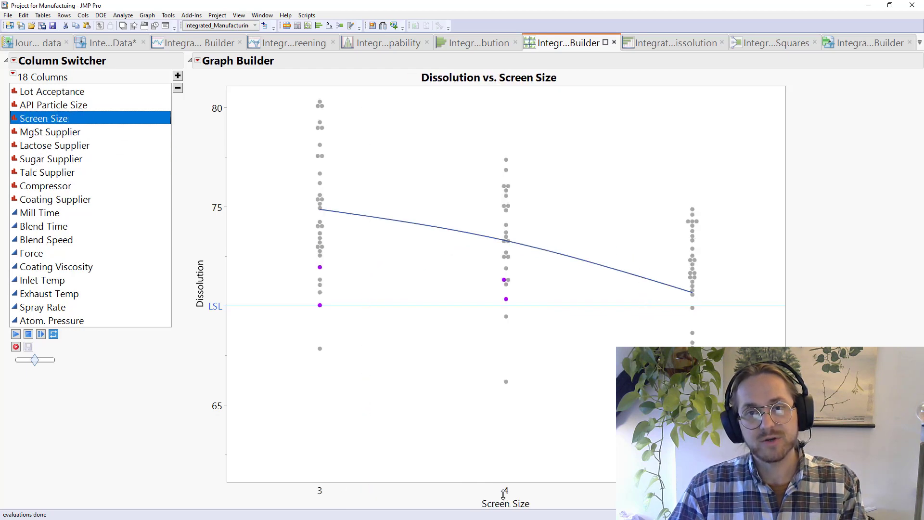
{"action": "key", "text": "Down"}
{"action": "key", "text": "Up"}
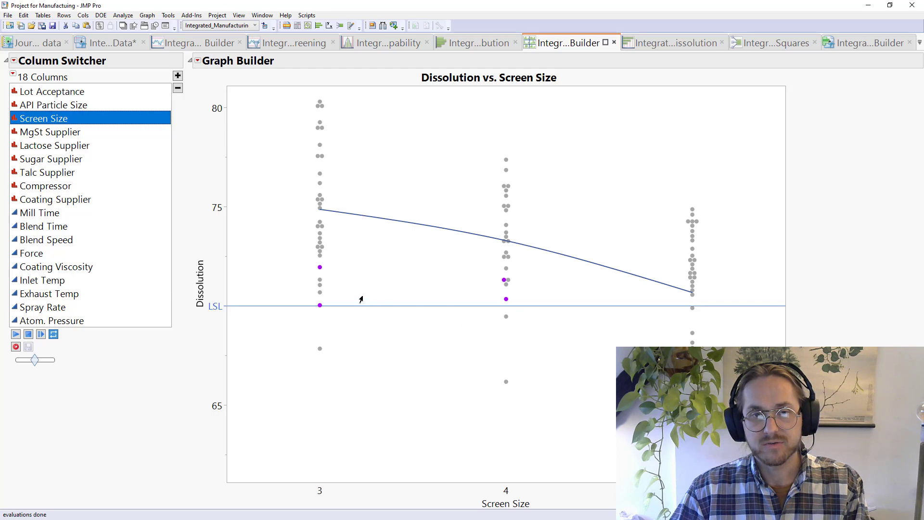
Colour the Dissolution vs. Screen Size points by Lot Acceptance from the Graph Builder control panel
{"action": "left_click", "coordinate": [198, 60]}
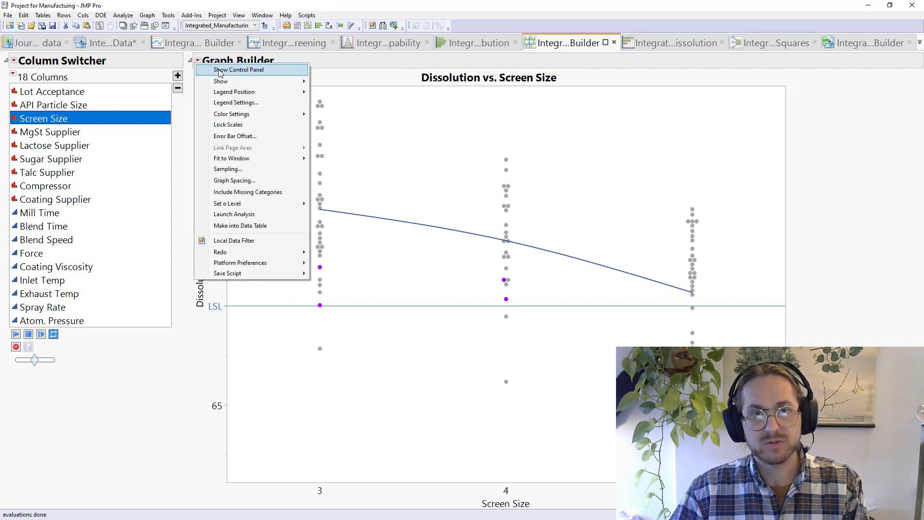
{"action": "left_click", "coordinate": [219, 70]}
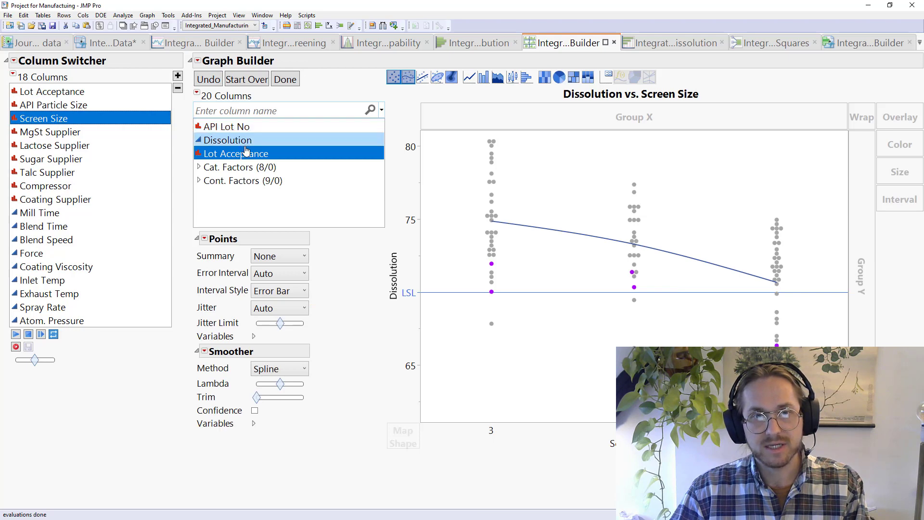
{"action": "left_click_drag", "start_coordinate": [246, 151], "coordinate": [913, 147]}
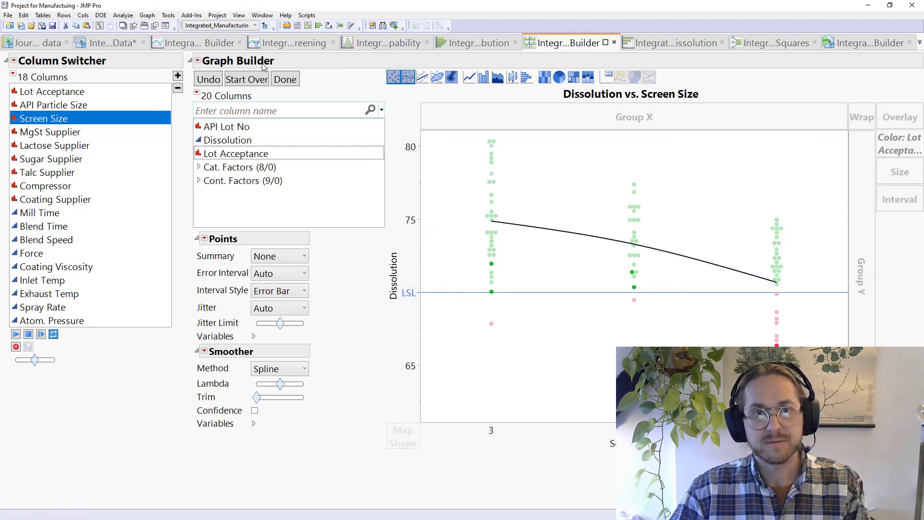
{"action": "left_click", "coordinate": [279, 80]}
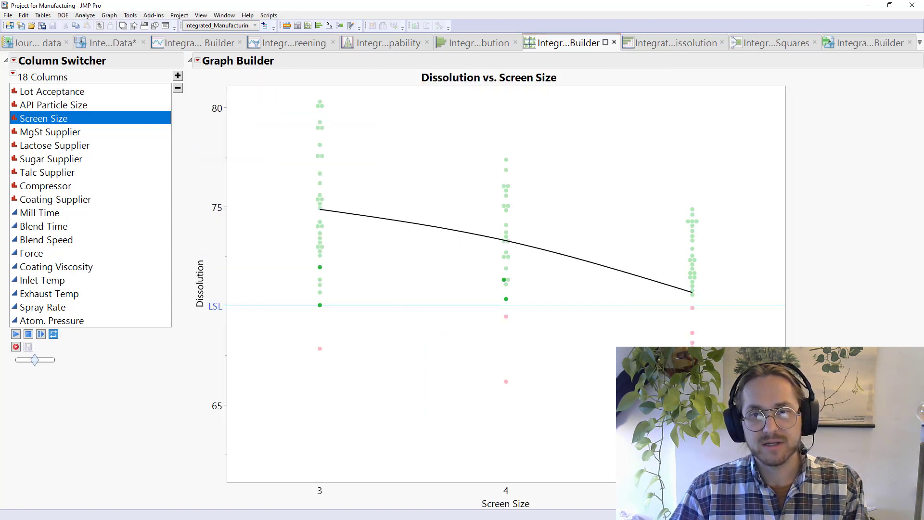
Clear the row selection and mark the points and smoother end falling below the LSL
{"action": "left_click", "coordinate": [683, 335]}
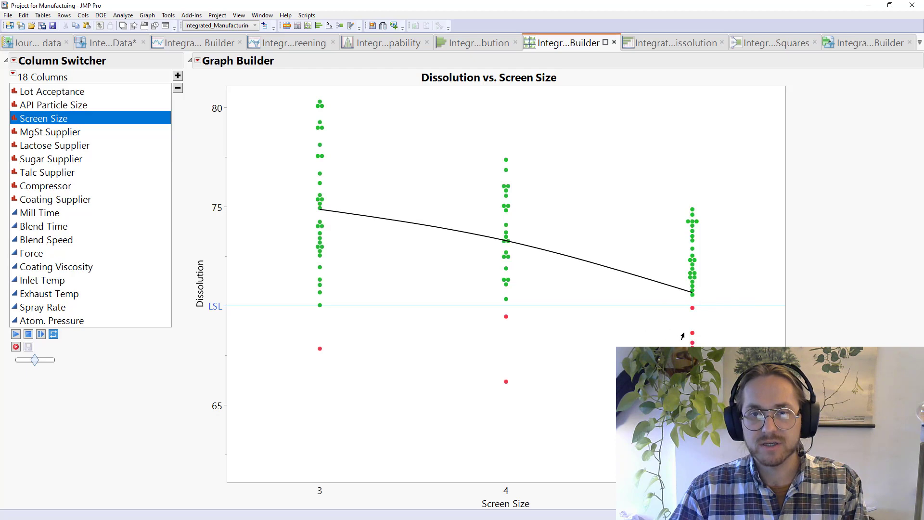
{"action": "mouse_move", "coordinate": [831, 343]}
{"action": "left_mouse_down"}
{"action": "mouse_move", "coordinate": [730, 307]}
{"action": "mouse_move", "coordinate": [676, 302]}
{"action": "mouse_move", "coordinate": [657, 348]}
{"action": "left_mouse_up"}
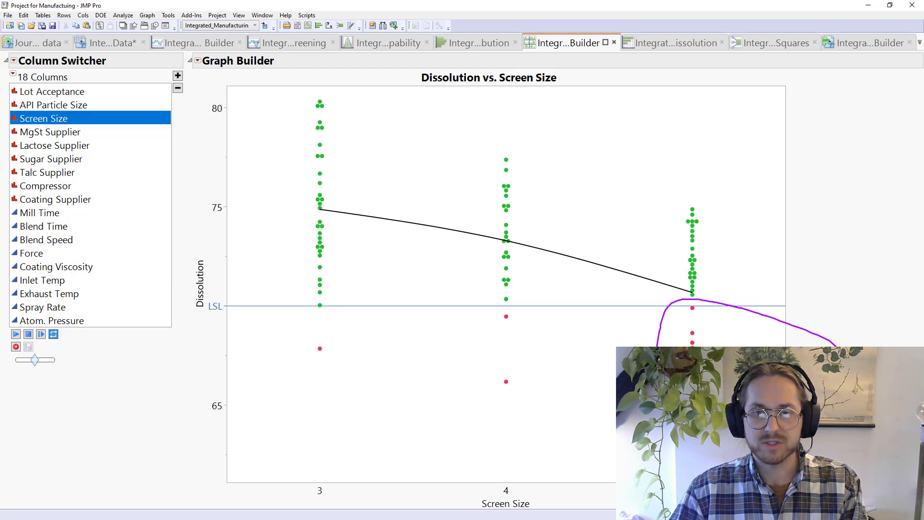
{"action": "left_click_drag", "start_coordinate": [722, 348], "coordinate": [706, 306]}
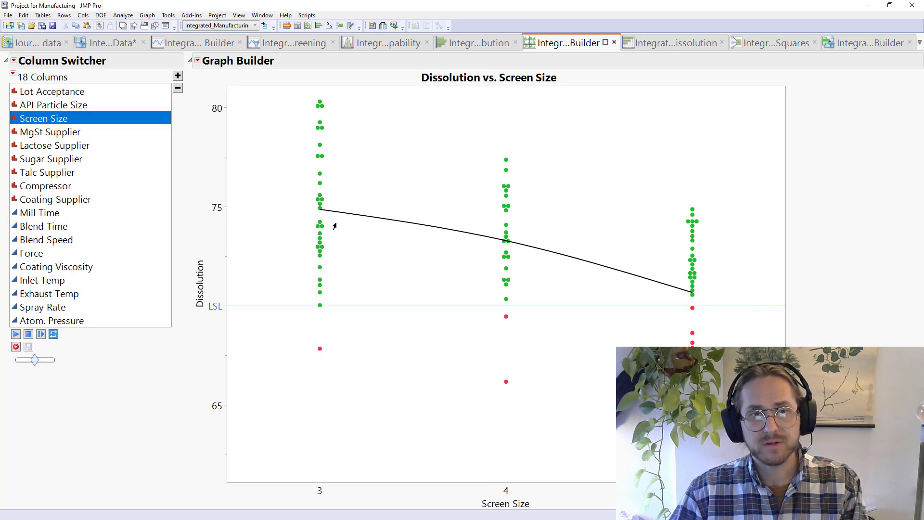
Step the Column Switcher from MgSt Supplier through the suppliers and Compressor to Mill Time
{"action": "left_click", "coordinate": [72, 132]}
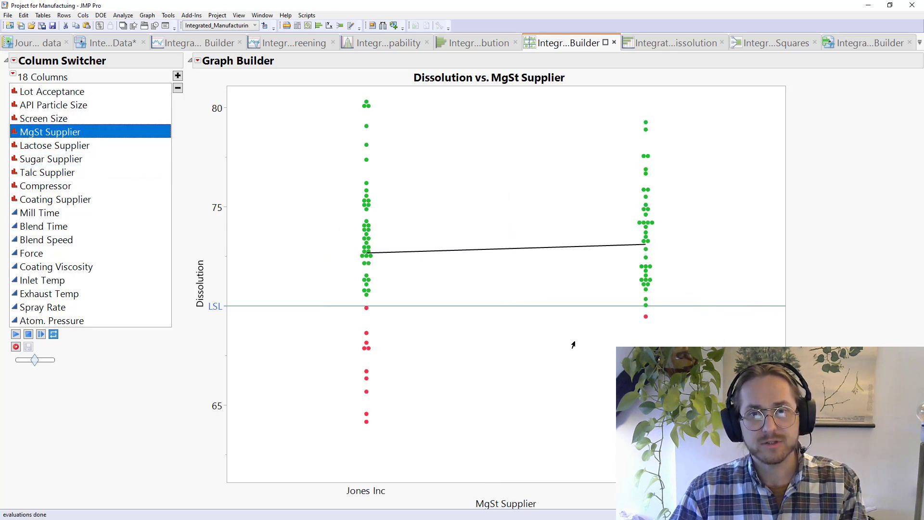
{"action": "key", "text": "Down"}
{"action": "key", "text": "Down"}
{"action": "key", "text": "Down"}
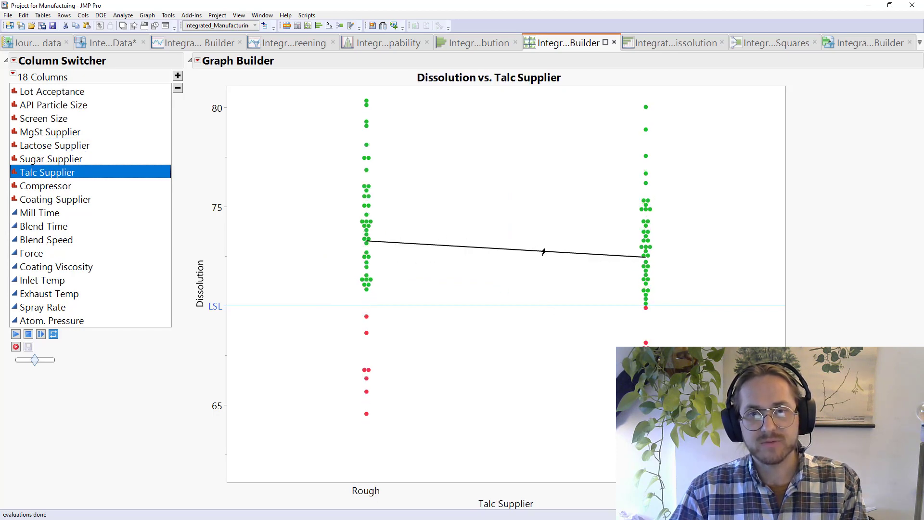
{"action": "key", "text": "Up"}
{"action": "key", "text": "Down"}
{"action": "key", "text": "Down"}
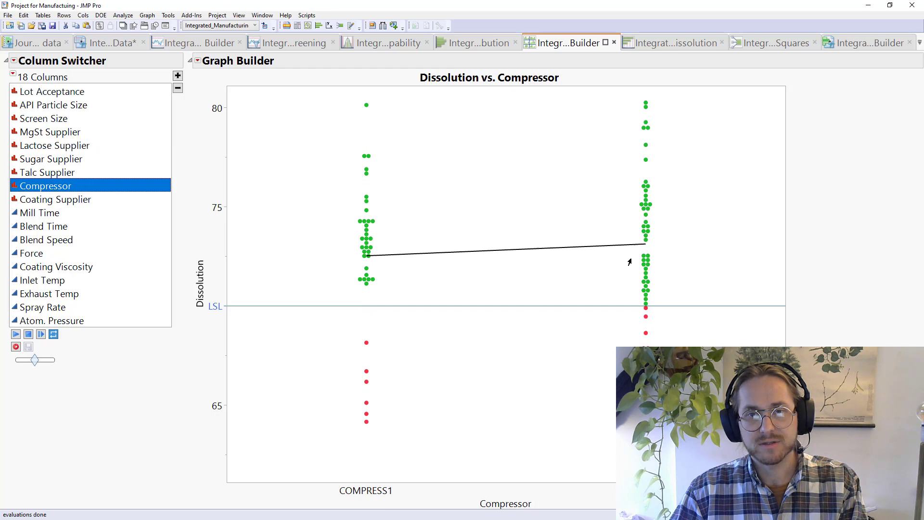
{"action": "key", "text": "Down"}
{"action": "key", "text": "Down"}
{"action": "key", "text": "Up"}
{"action": "key", "text": "Down"}
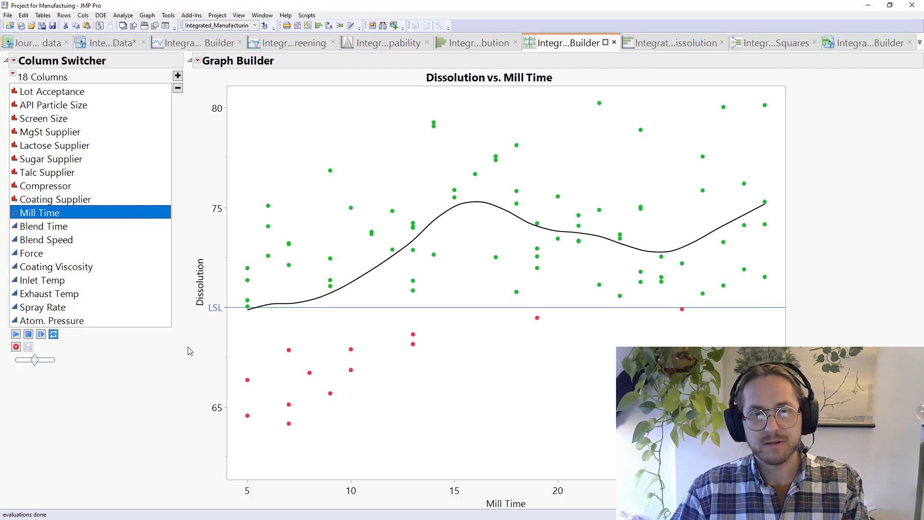
Annotate the failing low Mill Time points and trend, then clear the annotations
{"action": "mouse_move", "coordinate": [188, 347]}
{"action": "left_mouse_down"}
{"action": "mouse_move", "coordinate": [202, 425]}
{"action": "mouse_move", "coordinate": [283, 445]}
{"action": "mouse_move", "coordinate": [394, 422]}
{"action": "mouse_move", "coordinate": [437, 377]}
{"action": "mouse_move", "coordinate": [441, 328]}
{"action": "mouse_move", "coordinate": [393, 307]}
{"action": "mouse_move", "coordinate": [312, 316]}
{"action": "mouse_move", "coordinate": [231, 369]}
{"action": "mouse_move", "coordinate": [229, 438]}
{"action": "mouse_move", "coordinate": [326, 445]}
{"action": "mouse_move", "coordinate": [375, 436]}
{"action": "mouse_move", "coordinate": [514, 321]}
{"action": "mouse_move", "coordinate": [584, 381]}
{"action": "mouse_move", "coordinate": [692, 314]}
{"action": "mouse_move", "coordinate": [666, 293]}
{"action": "mouse_move", "coordinate": [566, 294]}
{"action": "mouse_move", "coordinate": [529, 317]}
{"action": "left_mouse_up"}
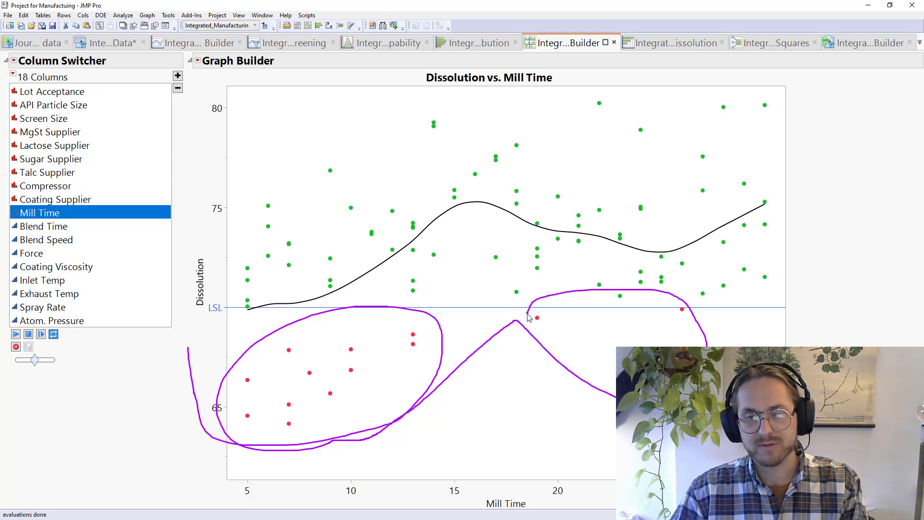
{"action": "key", "text": "Escape"}
{"action": "mouse_move", "coordinate": [179, 374]}
{"action": "left_mouse_down"}
{"action": "mouse_move", "coordinate": [392, 259]}
{"action": "mouse_move", "coordinate": [708, 315]}
{"action": "mouse_move", "coordinate": [506, 226]}
{"action": "mouse_move", "coordinate": [374, 275]}
{"action": "left_mouse_up"}
{"action": "key", "text": "Escape"}
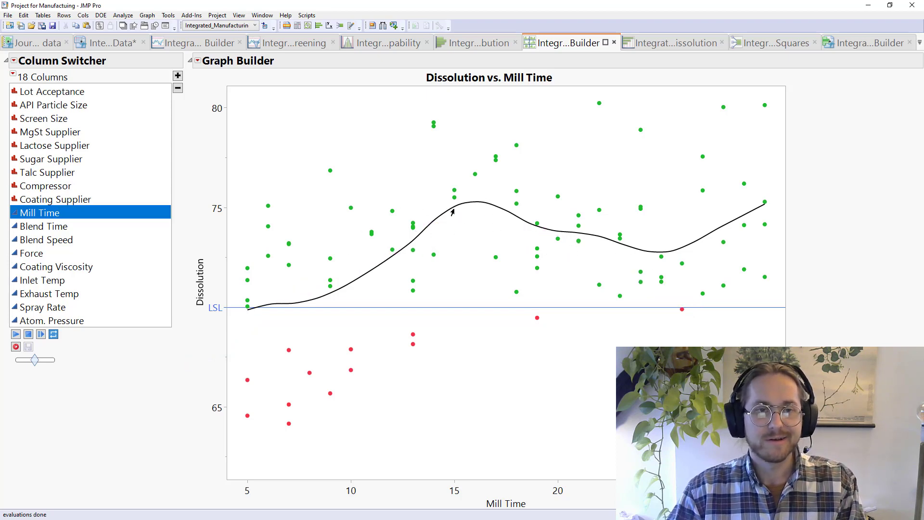
Plot Dissolution against Blend Time, Blend Speed, the other factors and Exhaust Temp, sketching a trend
{"action": "left_click", "coordinate": [86, 227]}
{"action": "key", "text": "Down"}
{"action": "key", "text": "Down"}
{"action": "key", "text": "Down"}
{"action": "key", "text": "Down"}
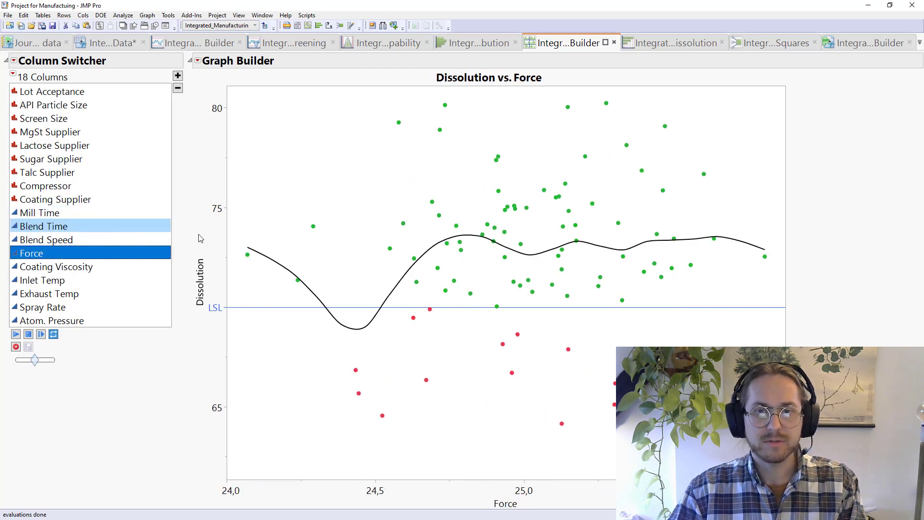
{"action": "key", "text": "Down"}
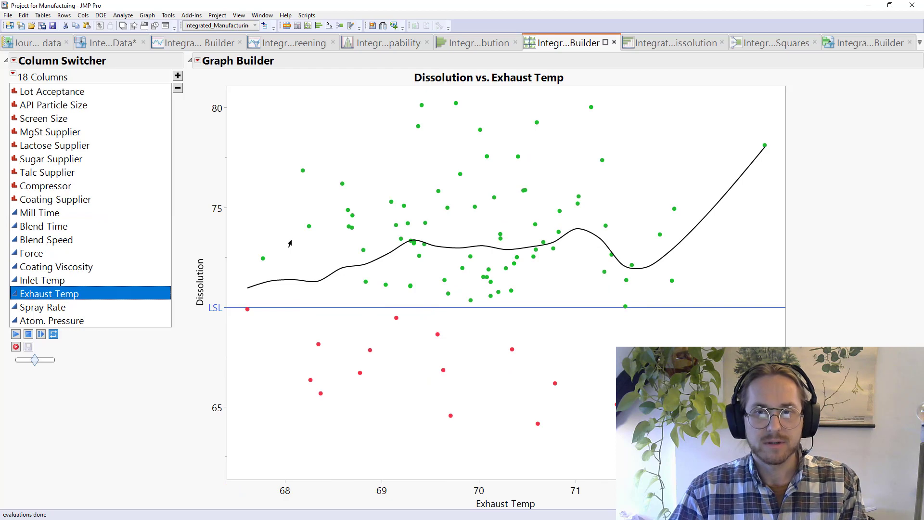
{"action": "key", "text": "Down"}
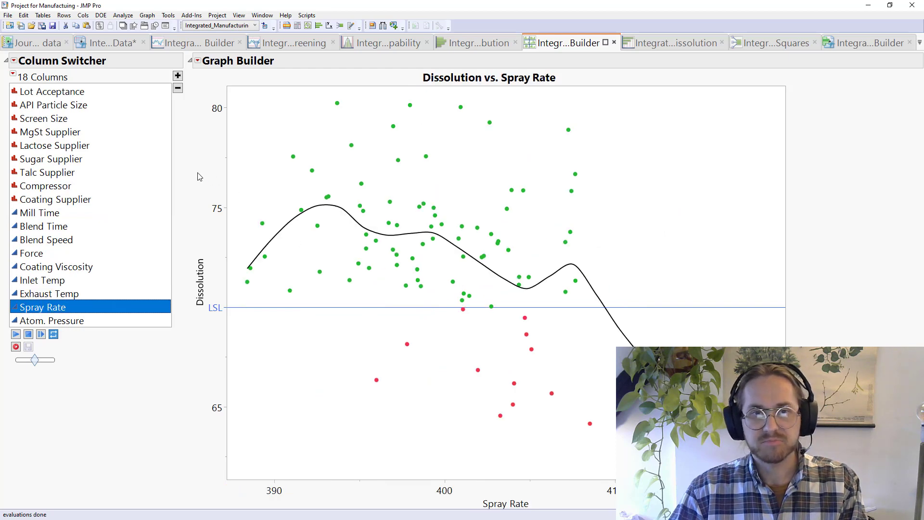
{"action": "left_click_drag", "start_coordinate": [186, 149], "coordinate": [626, 346]}
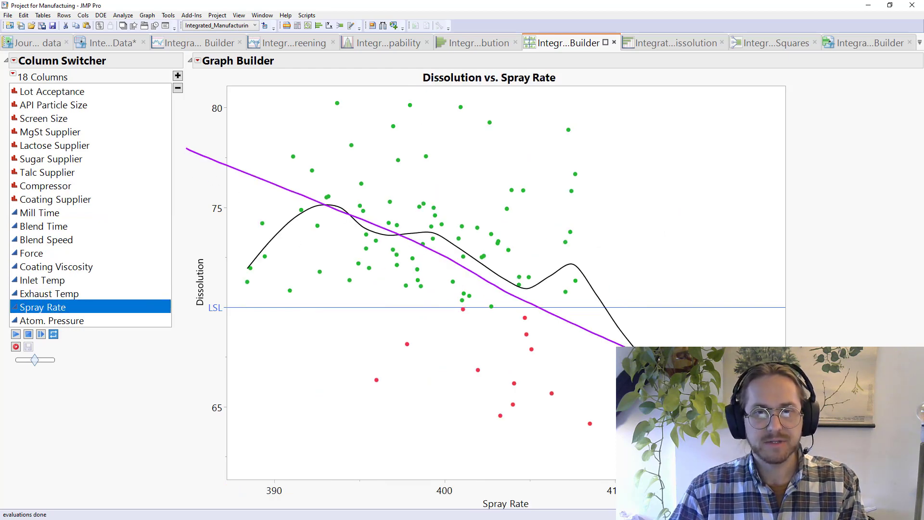
{"action": "key", "text": "Escape"}
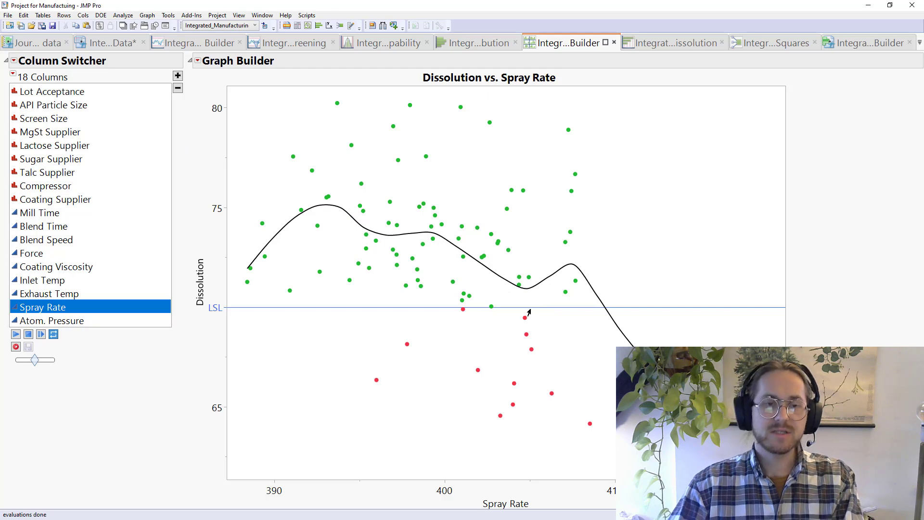
Switch to Atom. Pressure, then Spray Rate, and mark the low-dissolution points below the LSL
{"action": "left_click", "coordinate": [70, 322]}
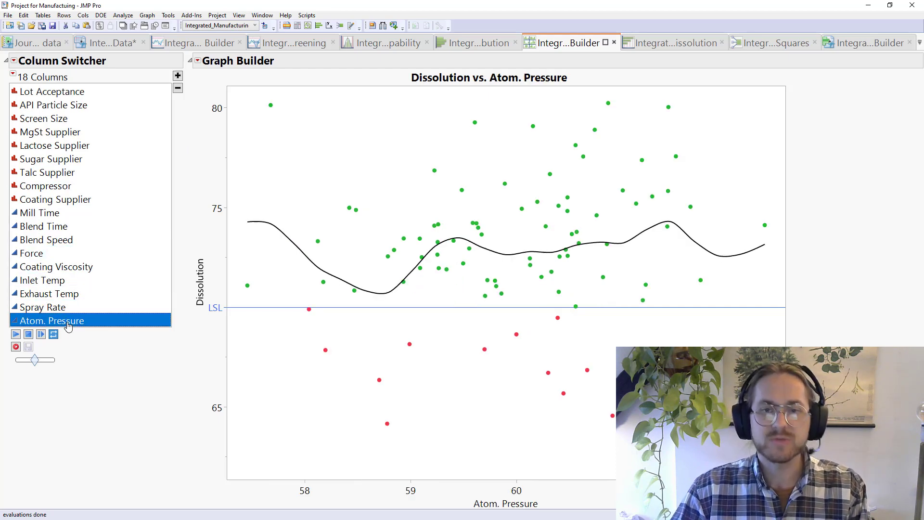
{"action": "left_click", "coordinate": [90, 311]}
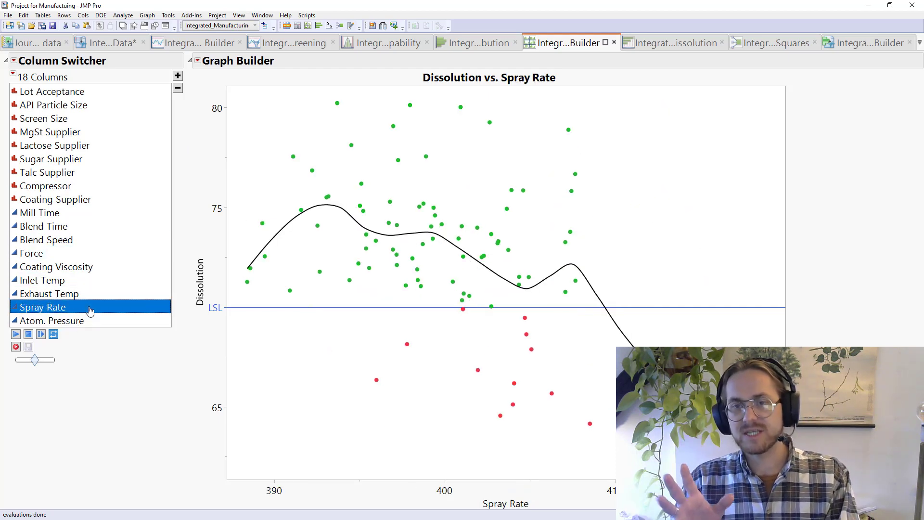
{"action": "mouse_move", "coordinate": [839, 331]}
{"action": "left_mouse_down"}
{"action": "mouse_move", "coordinate": [758, 309]}
{"action": "mouse_move", "coordinate": [616, 390]}
{"action": "left_mouse_up"}
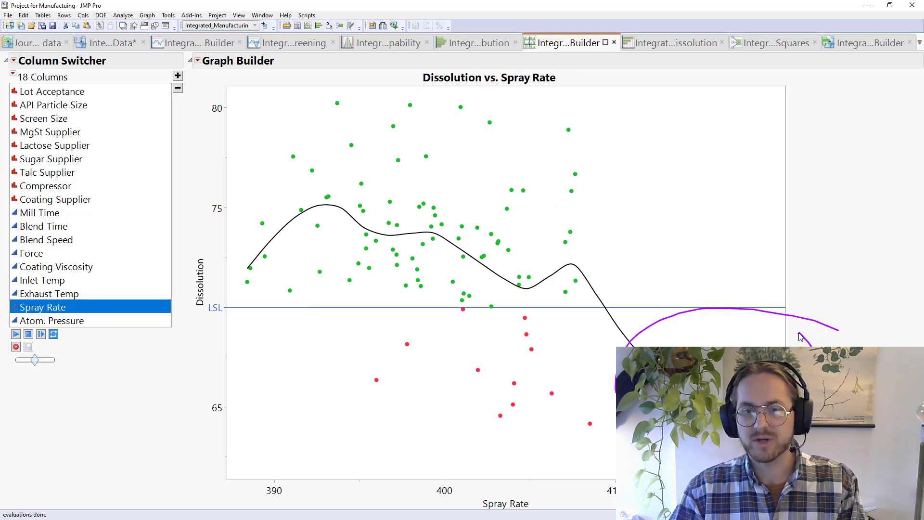
{"action": "mouse_move", "coordinate": [798, 336]}
{"action": "left_mouse_down"}
{"action": "mouse_move", "coordinate": [716, 317]}
{"action": "mouse_move", "coordinate": [642, 345]}
{"action": "mouse_move", "coordinate": [607, 430]}
{"action": "mouse_move", "coordinate": [609, 474]}
{"action": "mouse_move", "coordinate": [595, 355]}
{"action": "mouse_move", "coordinate": [644, 314]}
{"action": "mouse_move", "coordinate": [781, 308]}
{"action": "mouse_move", "coordinate": [809, 306]}
{"action": "left_mouse_up"}
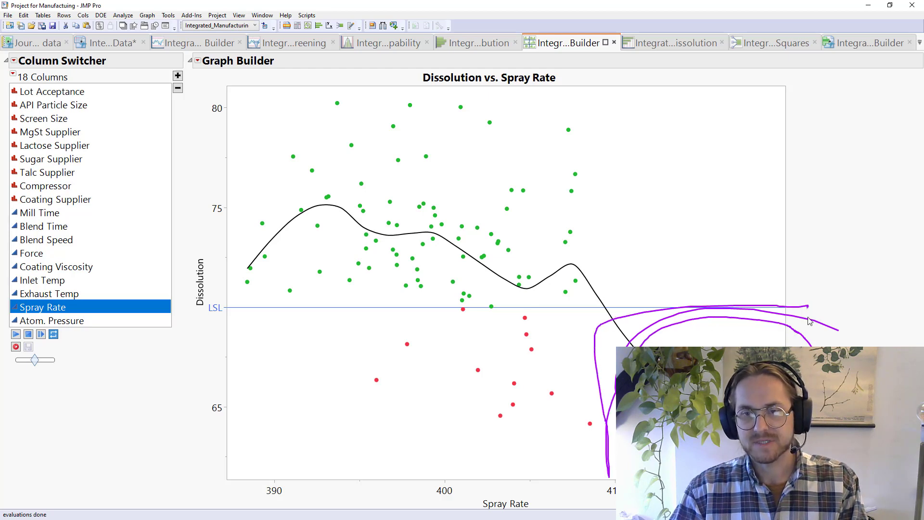
{"action": "key", "text": "Escape"}
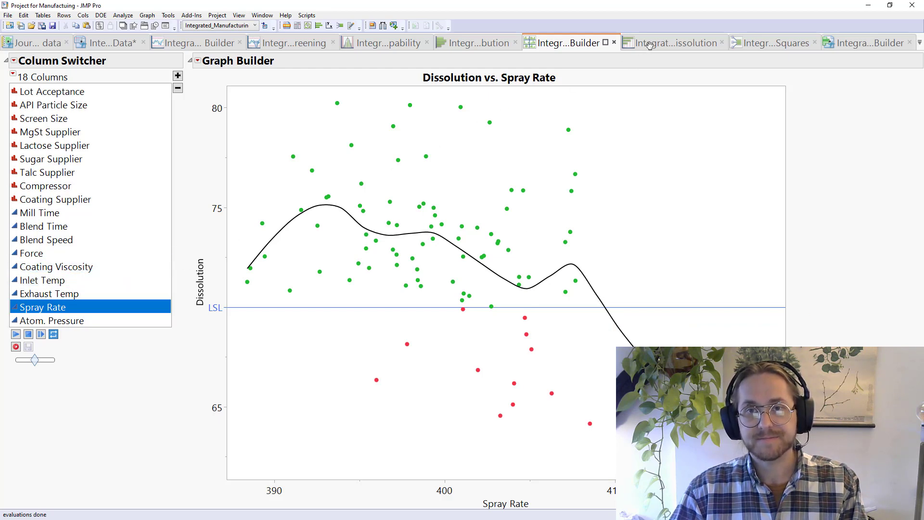
Open the Predictor Screening report for Dissolution and annotate its ranked predictor table
{"action": "mouse_move", "coordinate": [650, 45]}
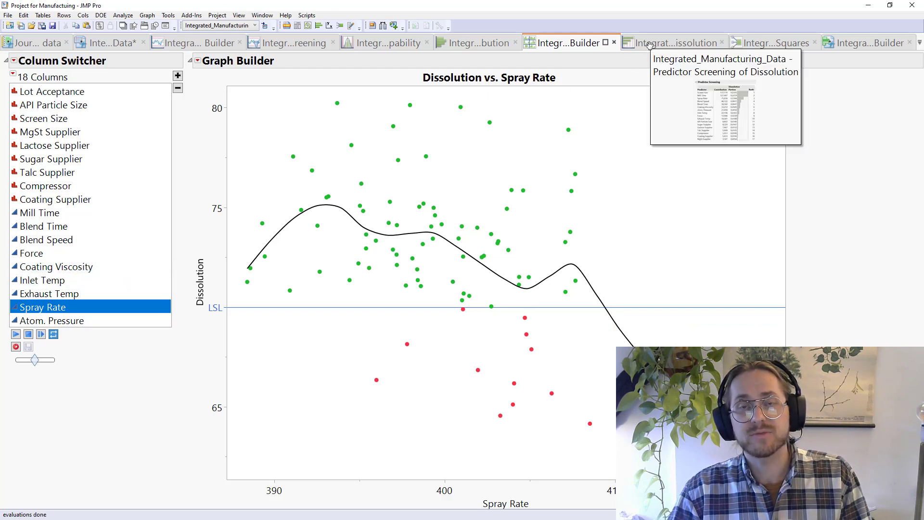
{"action": "left_click", "coordinate": [650, 45]}
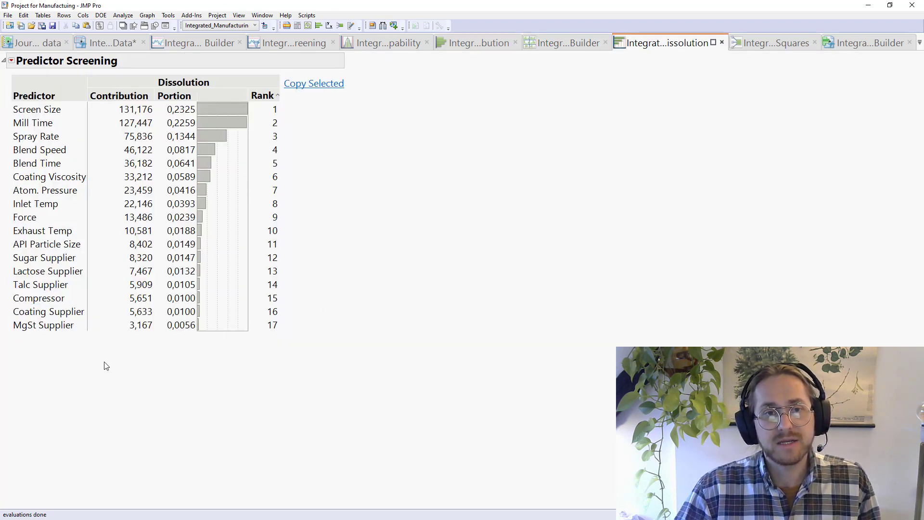
{"action": "mouse_move", "coordinate": [39, 358]}
{"action": "left_mouse_down"}
{"action": "mouse_move", "coordinate": [279, 361]}
{"action": "mouse_move", "coordinate": [296, 308]}
{"action": "mouse_move", "coordinate": [302, 85]}
{"action": "mouse_move", "coordinate": [299, 69]}
{"action": "mouse_move", "coordinate": [267, 57]}
{"action": "mouse_move", "coordinate": [5, 63]}
{"action": "mouse_move", "coordinate": [2, 345]}
{"action": "mouse_move", "coordinate": [292, 356]}
{"action": "mouse_move", "coordinate": [301, 247]}
{"action": "mouse_move", "coordinate": [292, 98]}
{"action": "mouse_move", "coordinate": [216, 76]}
{"action": "mouse_move", "coordinate": [222, 68]}
{"action": "mouse_move", "coordinate": [225, 86]}
{"action": "mouse_move", "coordinate": [273, 93]}
{"action": "left_mouse_up"}
{"action": "right_click", "coordinate": [273, 93]}
Select the Screen Size and Mill Time predictor rows, then return to Graph Builder
{"action": "mouse_move", "coordinate": [92, 110]}
{"action": "left_mouse_down"}
{"action": "mouse_move", "coordinate": [50, 122]}
{"action": "mouse_move", "coordinate": [51, 168]}
{"action": "left_mouse_up"}
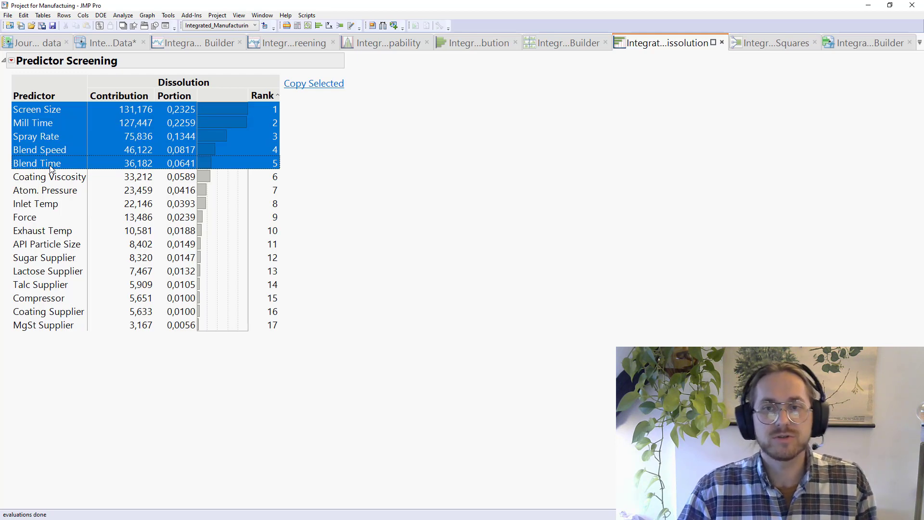
{"action": "left_click", "coordinate": [65, 109]}
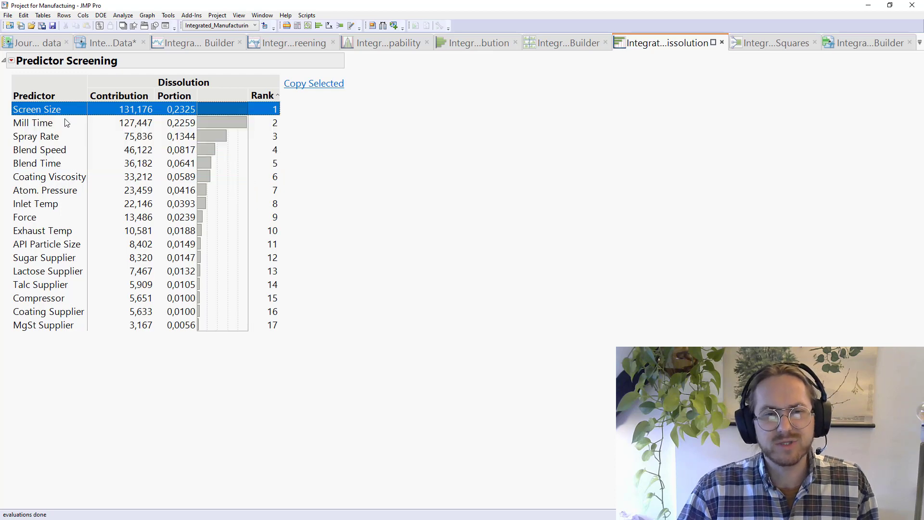
{"action": "left_click", "coordinate": [66, 127], "text": "shift"}
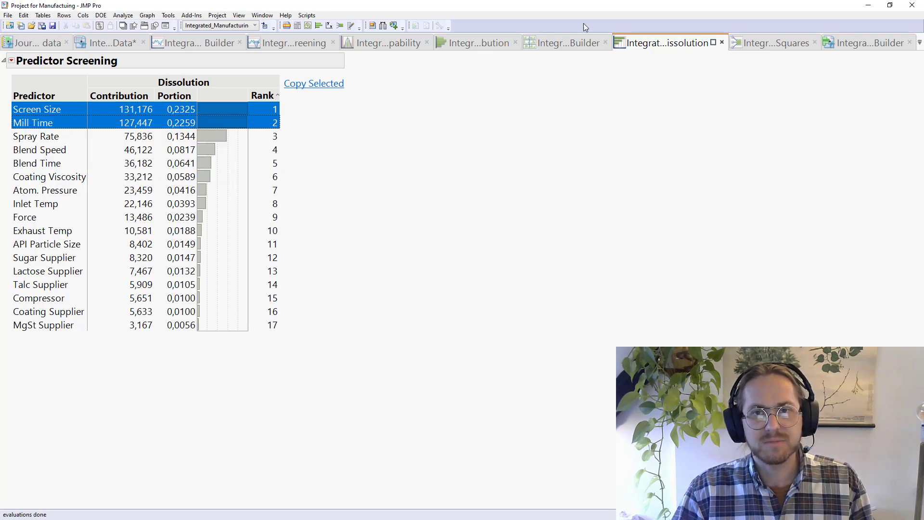
{"action": "left_click", "coordinate": [585, 43]}
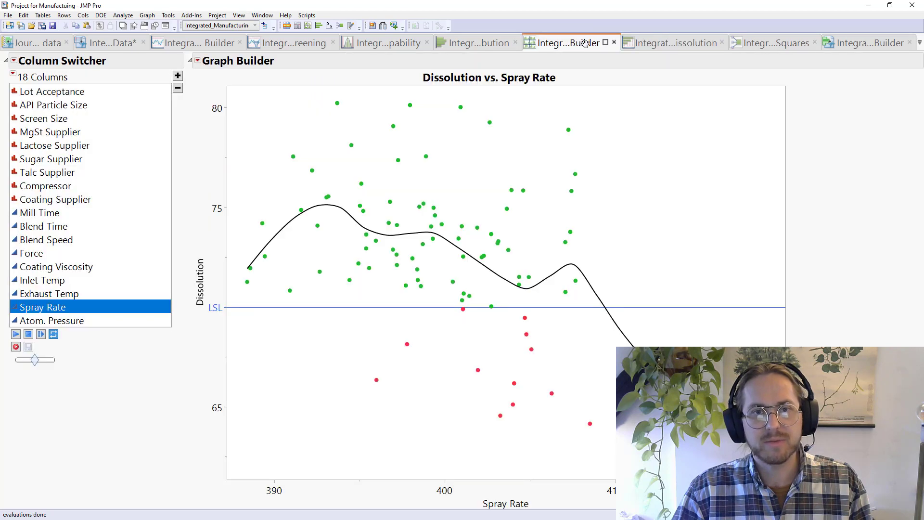
Plot Dissolution against Screen Size and Mill Time, and select Spray Rate in Predictor Screening
{"action": "left_click", "coordinate": [67, 119]}
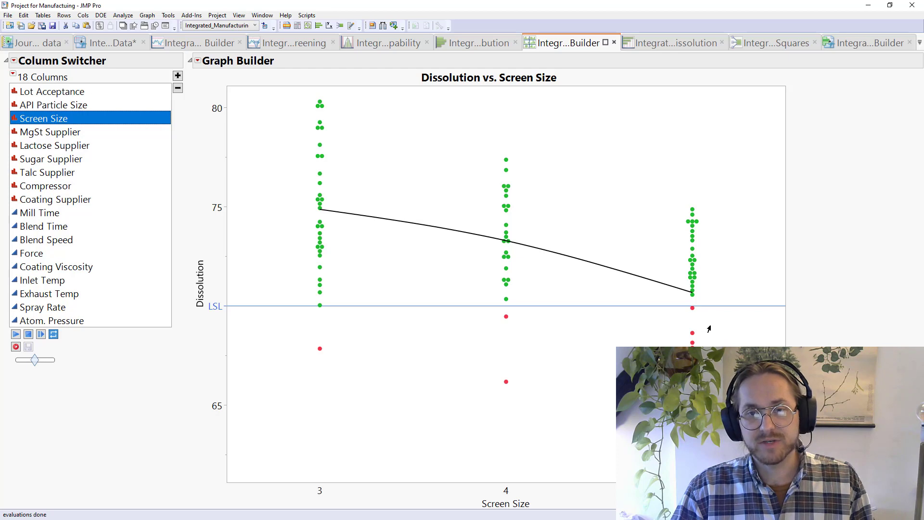
{"action": "left_click", "coordinate": [96, 214]}
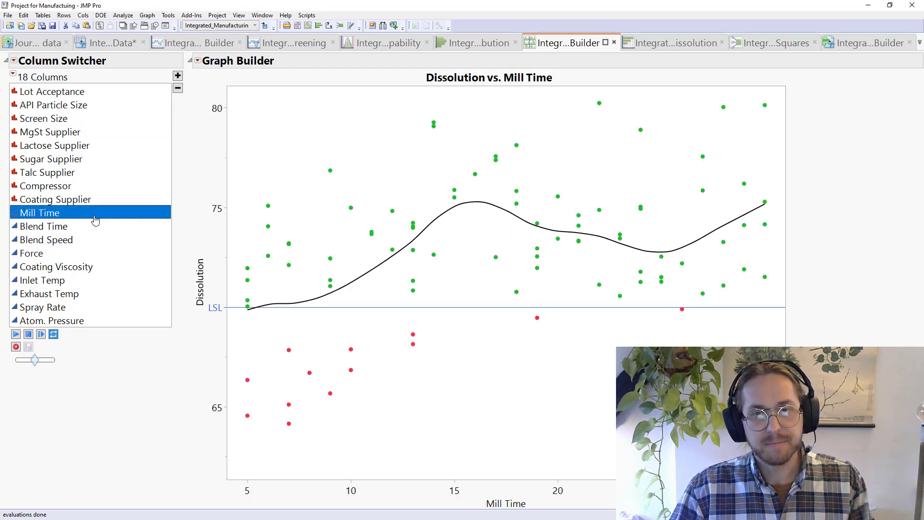
{"action": "left_click", "coordinate": [699, 44]}
{"action": "left_click", "coordinate": [64, 140]}
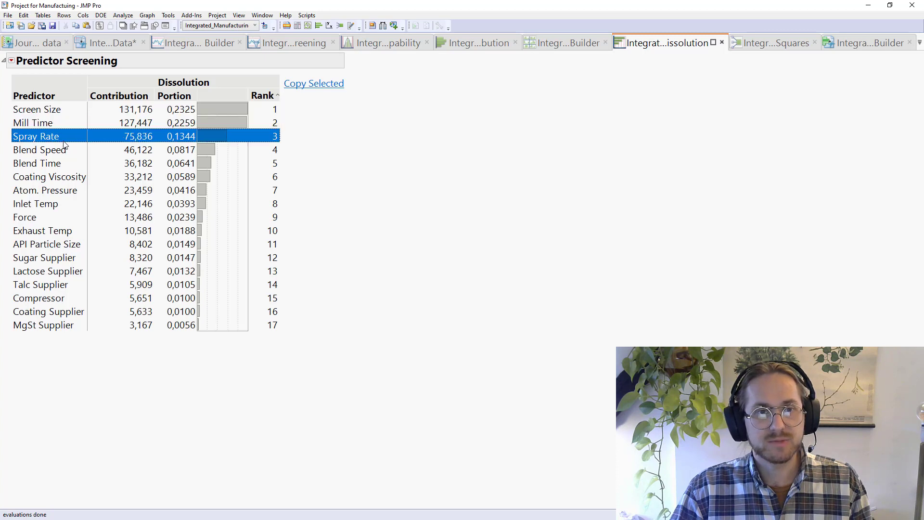
{"action": "left_click", "coordinate": [554, 44]}
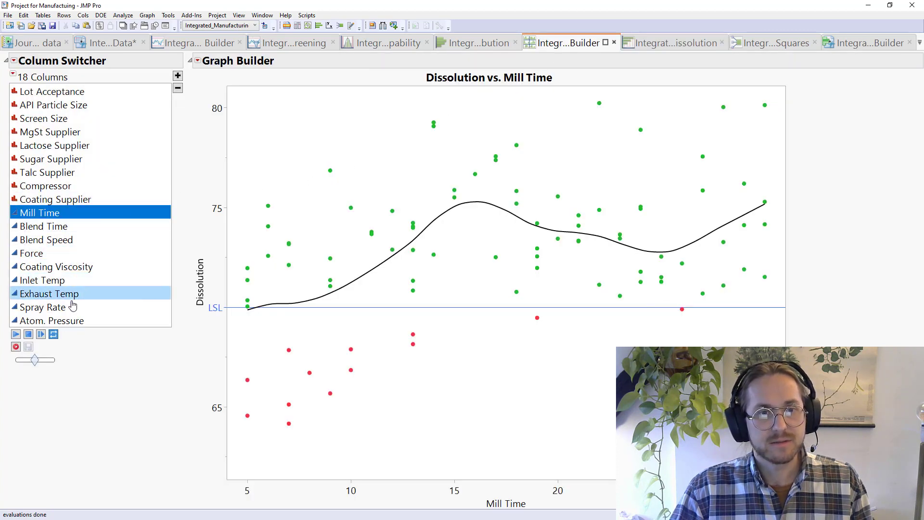
Plot Dissolution against Spray Rate, then select predictors ranked 1–5 in the screening report
{"action": "left_click", "coordinate": [101, 308]}
{"action": "left_click_drag", "start_coordinate": [201, 161], "coordinate": [640, 350]}
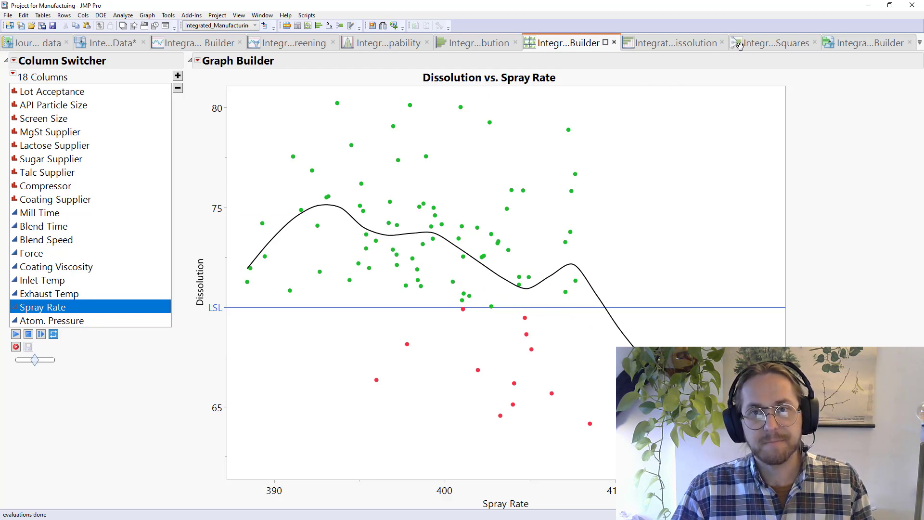
{"action": "left_click", "coordinate": [676, 43]}
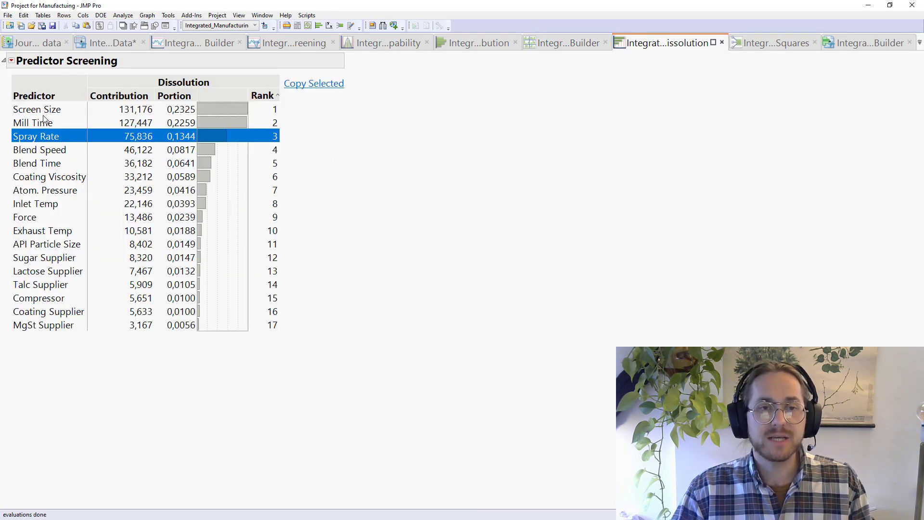
{"action": "left_click_drag", "start_coordinate": [44, 114], "coordinate": [87, 163]}
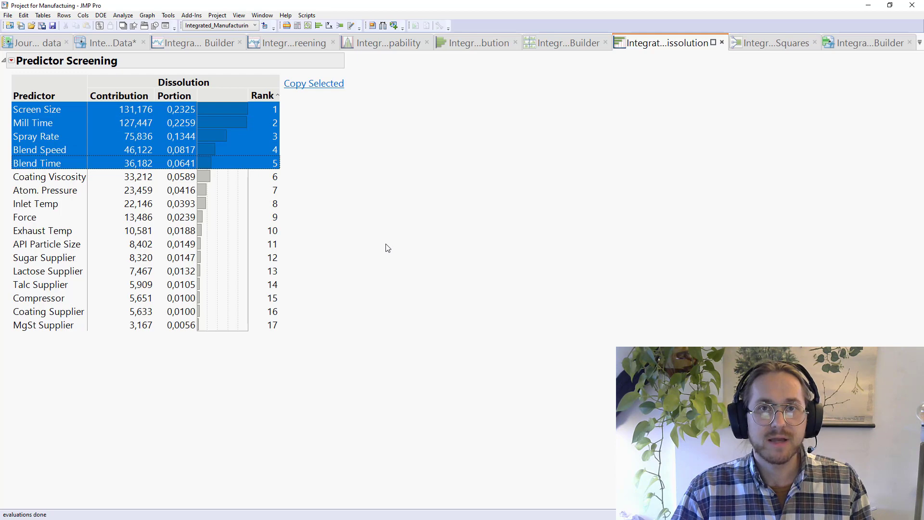
In the Least Squares profiler, set Screen Size to 5, vary Mill Time, lower Coating Viscosity to 86,22
{"action": "left_click", "coordinate": [770, 42]}
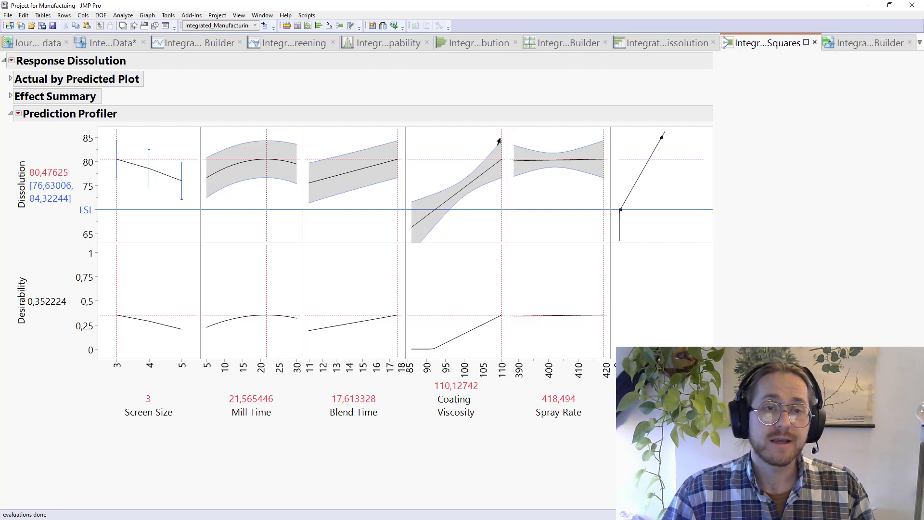
{"action": "mouse_move", "coordinate": [121, 199]}
{"action": "left_mouse_down"}
{"action": "mouse_move", "coordinate": [167, 200]}
{"action": "mouse_move", "coordinate": [113, 193]}
{"action": "left_mouse_up"}
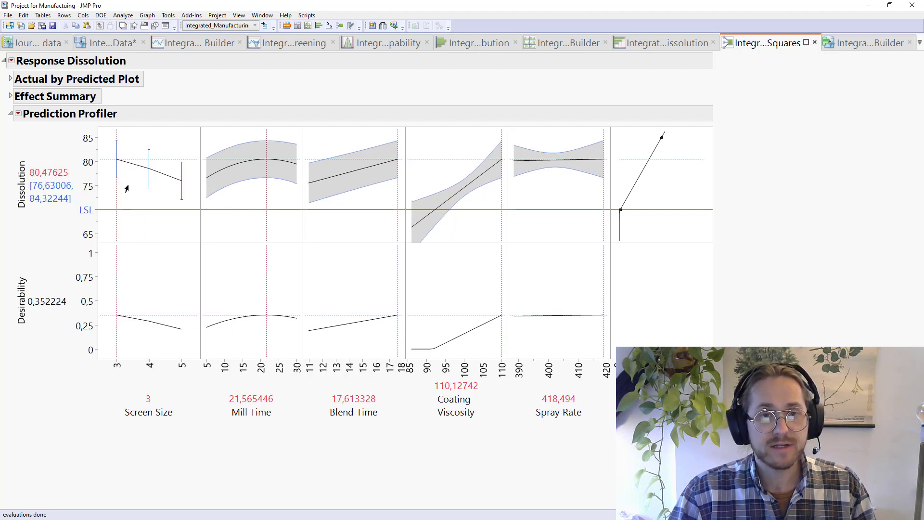
{"action": "left_click_drag", "start_coordinate": [127, 189], "coordinate": [97, 189]}
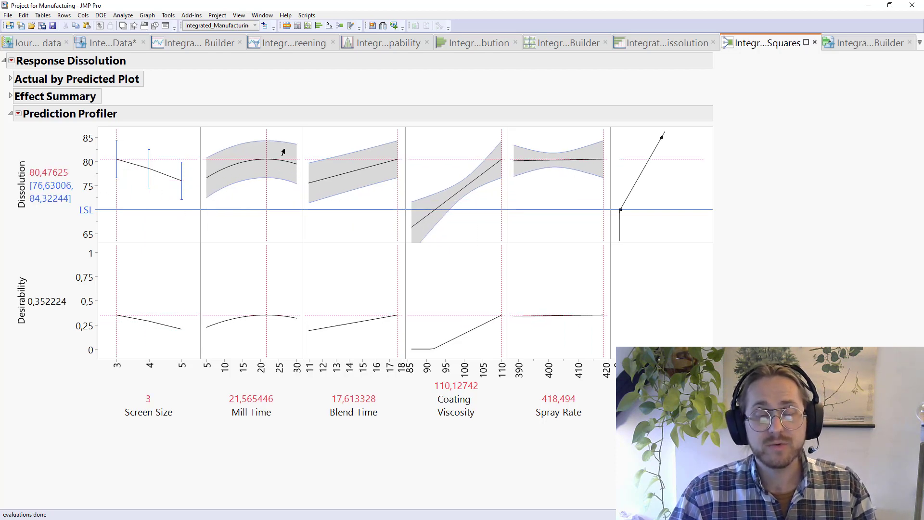
{"action": "mouse_move", "coordinate": [266, 174]}
{"action": "left_mouse_down"}
{"action": "mouse_move", "coordinate": [221, 186]}
{"action": "mouse_move", "coordinate": [264, 179]}
{"action": "left_mouse_up"}
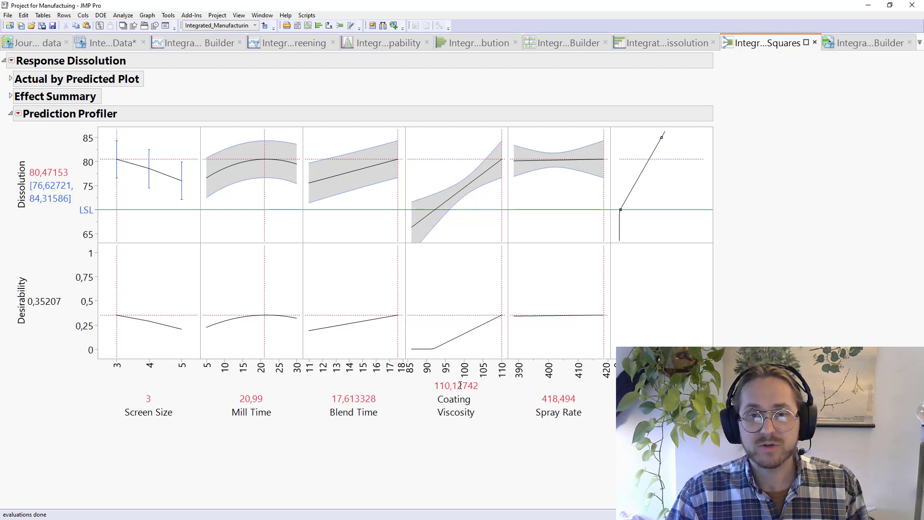
{"action": "left_click_drag", "start_coordinate": [494, 190], "coordinate": [409, 231]}
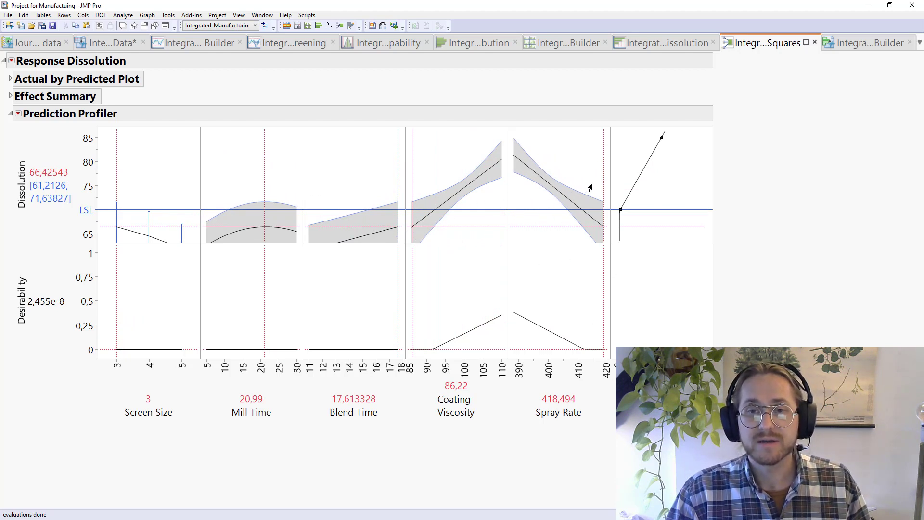
Lower Spray Rate to 390,9 and tune Coating Viscosity, raising predicted Dissolution to 80,07
{"action": "mouse_move", "coordinate": [600, 184]}
{"action": "left_mouse_down"}
{"action": "mouse_move", "coordinate": [509, 173]}
{"action": "mouse_move", "coordinate": [517, 176]}
{"action": "left_mouse_up"}
{"action": "mouse_move", "coordinate": [738, 172]}
{"action": "left_mouse_down"}
{"action": "mouse_move", "coordinate": [721, 154]}
{"action": "mouse_move", "coordinate": [605, 98]}
{"action": "mouse_move", "coordinate": [502, 103]}
{"action": "mouse_move", "coordinate": [428, 126]}
{"action": "mouse_move", "coordinate": [396, 210]}
{"action": "mouse_move", "coordinate": [401, 336]}
{"action": "mouse_move", "coordinate": [419, 415]}
{"action": "mouse_move", "coordinate": [486, 442]}
{"action": "mouse_move", "coordinate": [591, 441]}
{"action": "mouse_move", "coordinate": [601, 335]}
{"action": "mouse_move", "coordinate": [489, 326]}
{"action": "mouse_move", "coordinate": [431, 348]}
{"action": "mouse_move", "coordinate": [411, 425]}
{"action": "mouse_move", "coordinate": [419, 423]}
{"action": "mouse_move", "coordinate": [410, 385]}
{"action": "mouse_move", "coordinate": [414, 406]}
{"action": "left_mouse_up"}
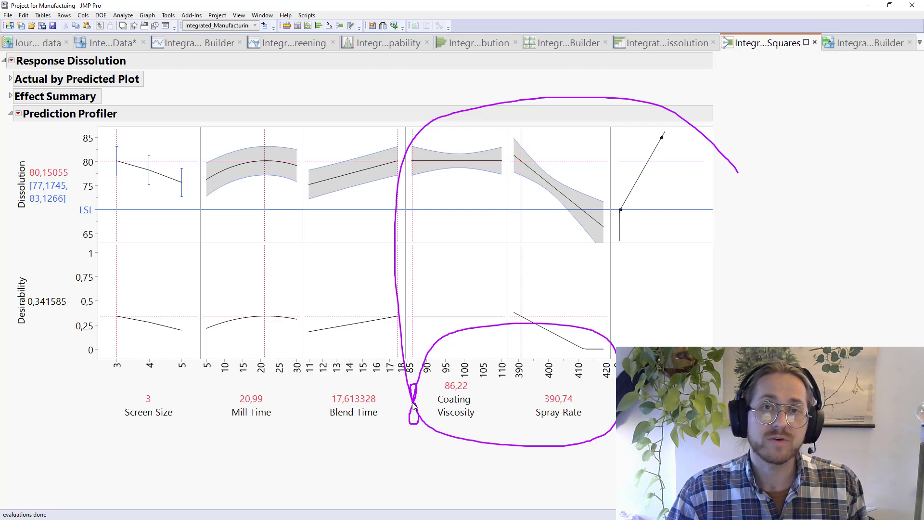
{"action": "key", "text": "Escape"}
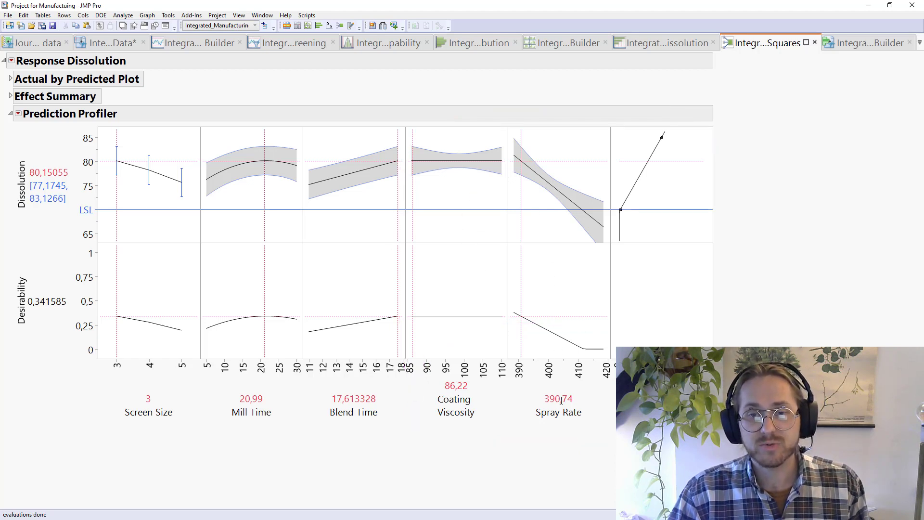
{"action": "mouse_move", "coordinate": [428, 188]}
{"action": "left_mouse_down"}
{"action": "mouse_move", "coordinate": [491, 188]}
{"action": "mouse_move", "coordinate": [415, 189]}
{"action": "left_mouse_up"}
{"action": "mouse_move", "coordinate": [531, 180]}
{"action": "left_mouse_down"}
{"action": "mouse_move", "coordinate": [598, 204]}
{"action": "mouse_move", "coordinate": [515, 192]}
{"action": "left_mouse_up"}
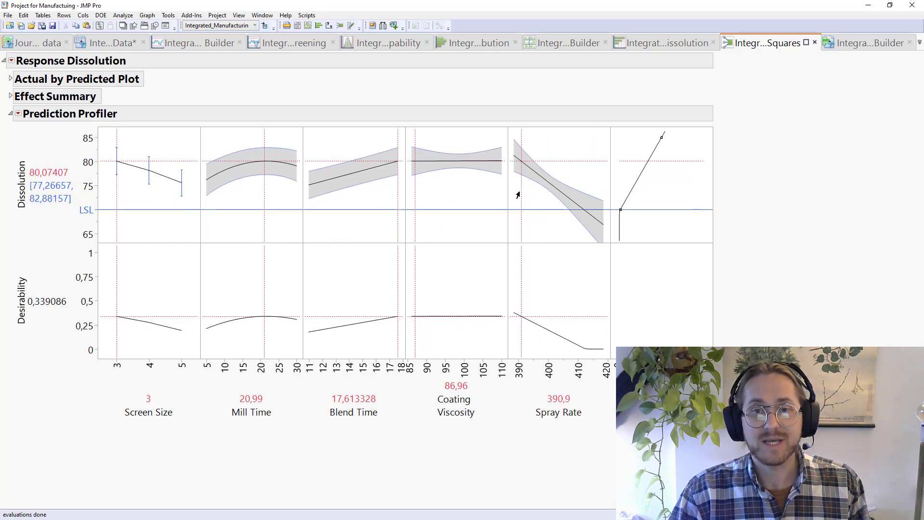